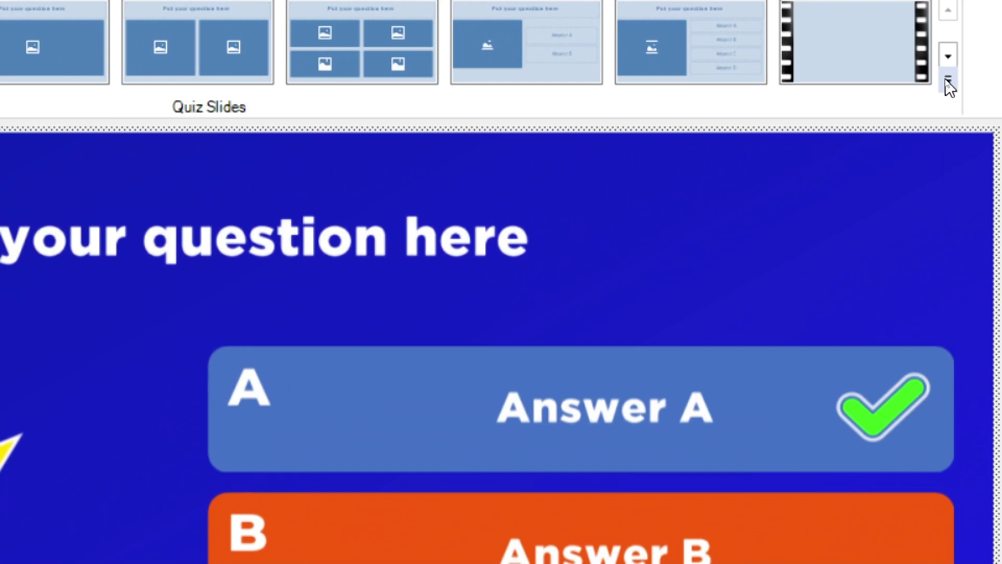
- Expand the Quiz Slides gallery to show every layout grouped by answer count
{"action": "left_click", "coordinate": [948, 81]}
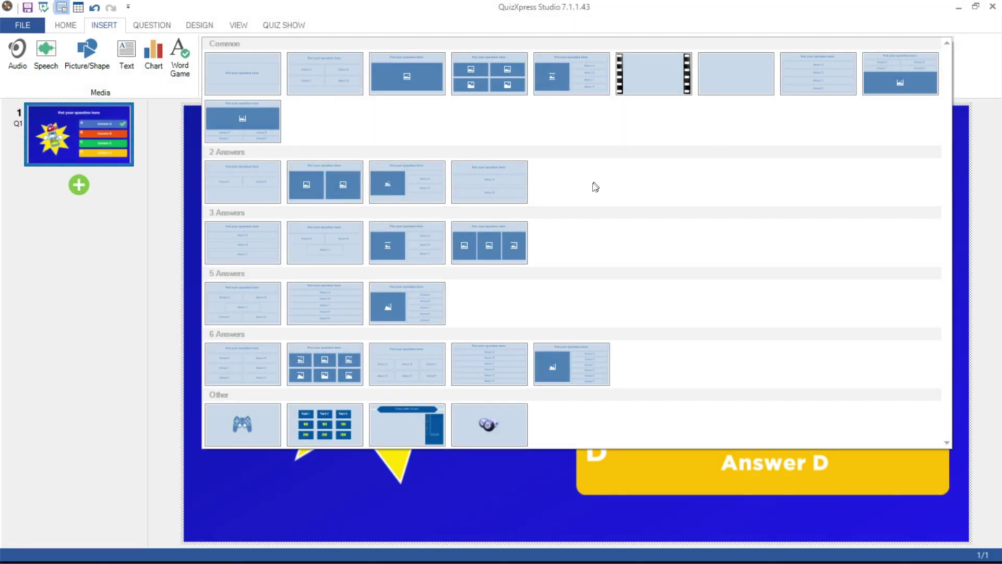
- Insert a picture + 2 answers slide and fill in its question and True/False answers
{"action": "left_click", "coordinate": [398, 188]}
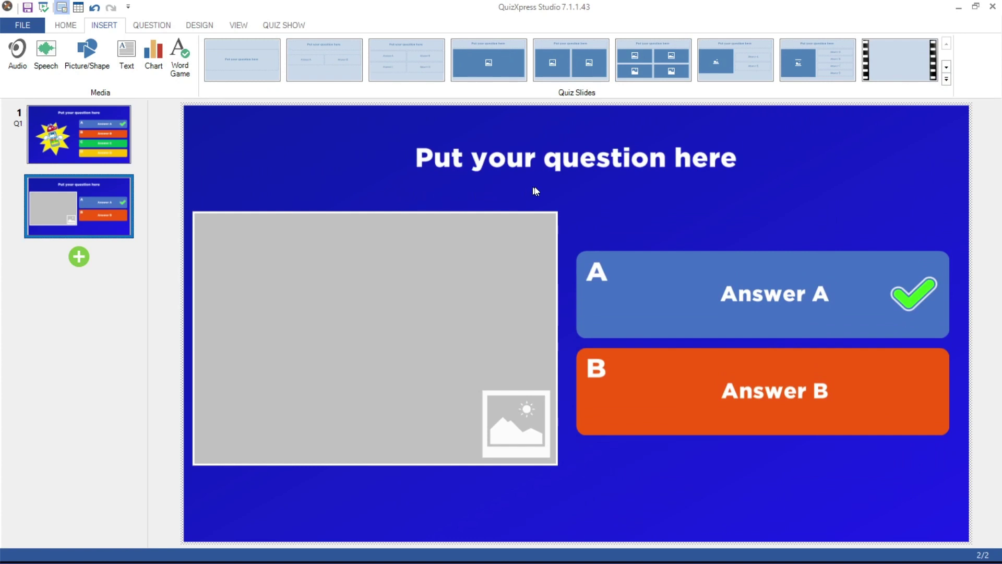
{"action": "left_click", "coordinate": [554, 159]}
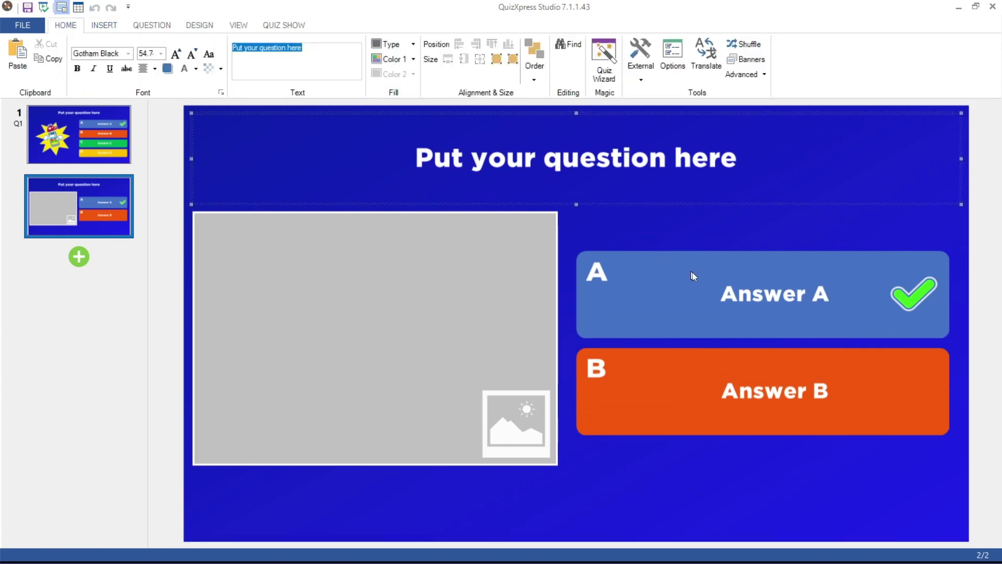
{"action": "left_click", "coordinate": [761, 296]}
{"action": "left_click", "coordinate": [783, 385]}
- Nudge the picture placeholder down and right, then shrink it from its corner
{"action": "left_click", "coordinate": [408, 326]}
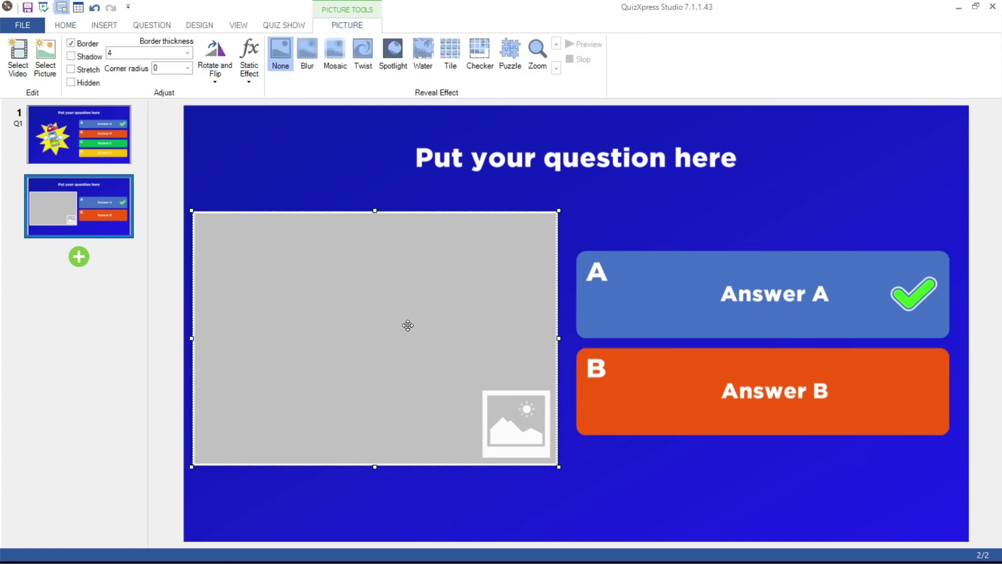
{"action": "mouse_move", "coordinate": [408, 326]}
{"action": "left_mouse_down"}
{"action": "mouse_move", "coordinate": [412, 295]}
{"action": "mouse_move", "coordinate": [426, 341]}
{"action": "mouse_move", "coordinate": [411, 341]}
{"action": "left_mouse_up"}
{"action": "left_click_drag", "start_coordinate": [558, 227], "coordinate": [534, 233]}
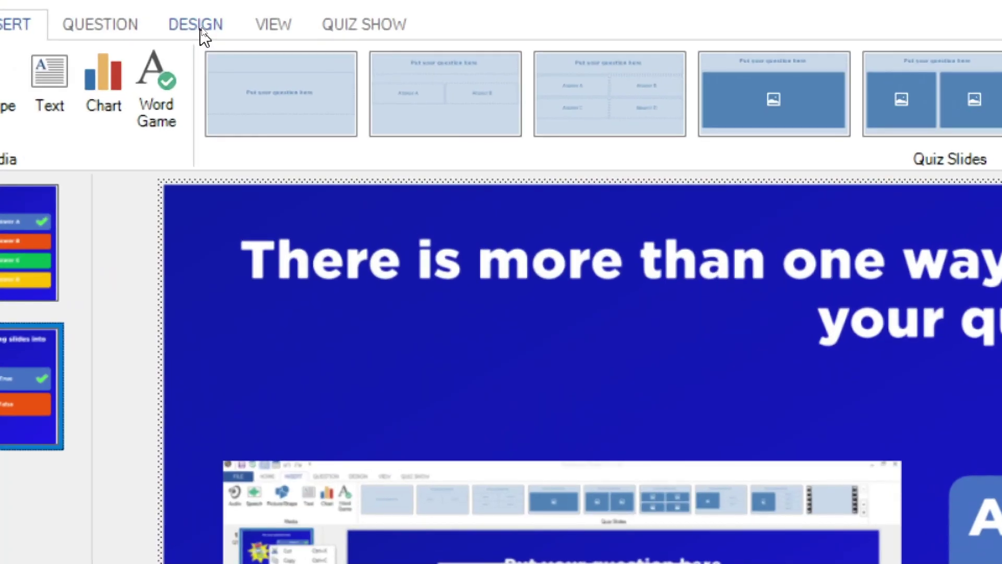
- Apply the dark striped Plastic style and switch to the three-answer layout with picture
{"action": "left_click", "coordinate": [201, 33]}
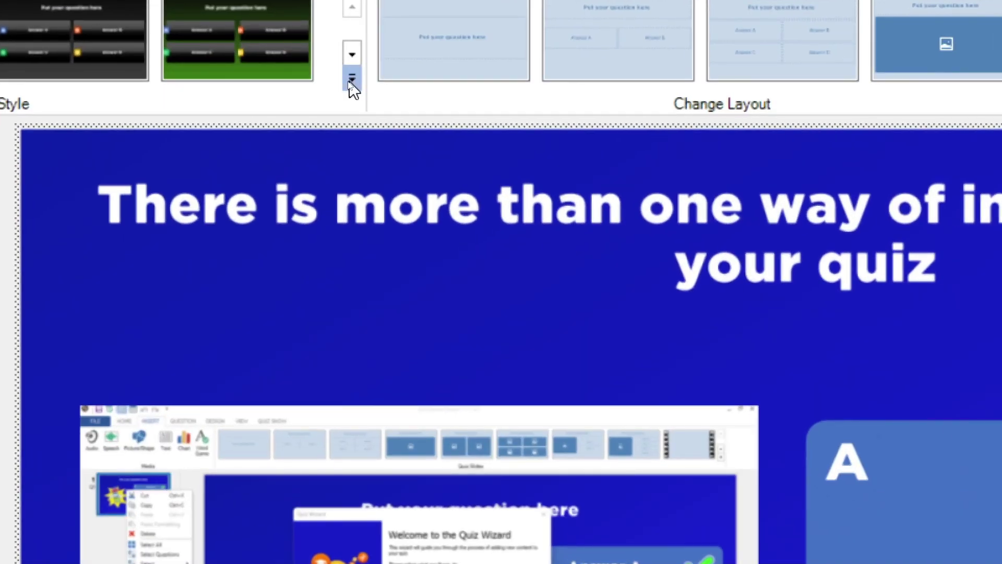
{"action": "left_click", "coordinate": [349, 81]}
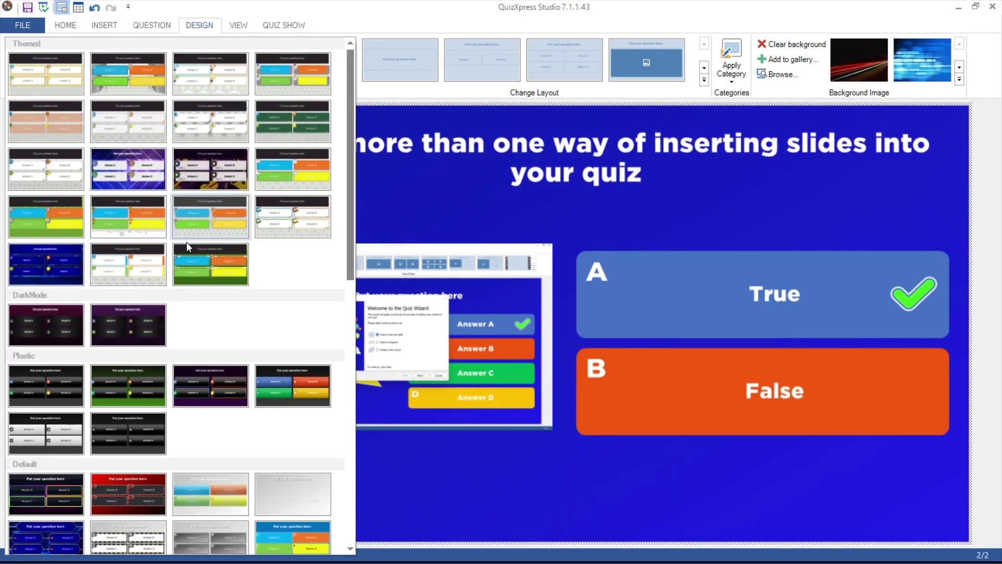
{"action": "left_click", "coordinate": [295, 393]}
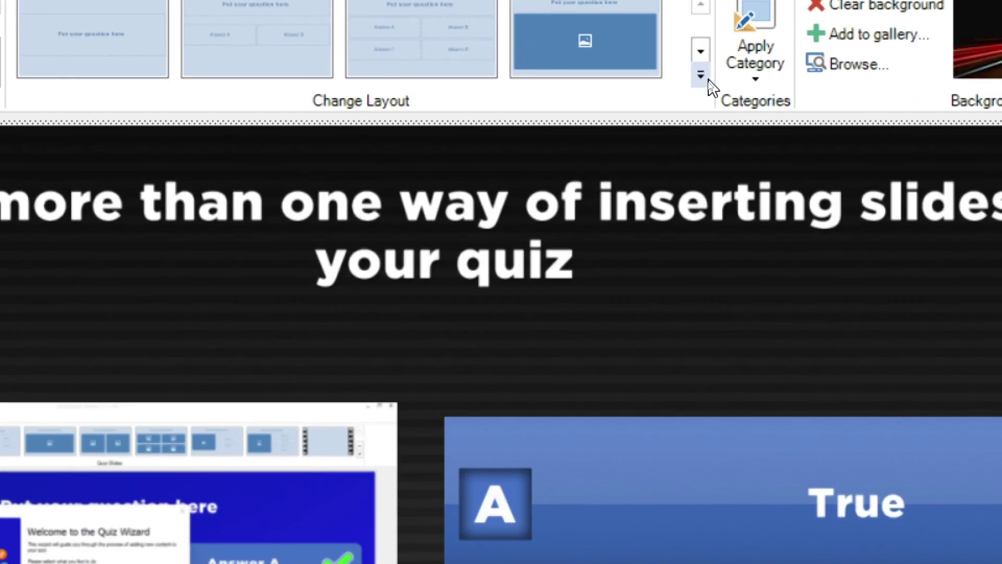
{"action": "left_click", "coordinate": [704, 80]}
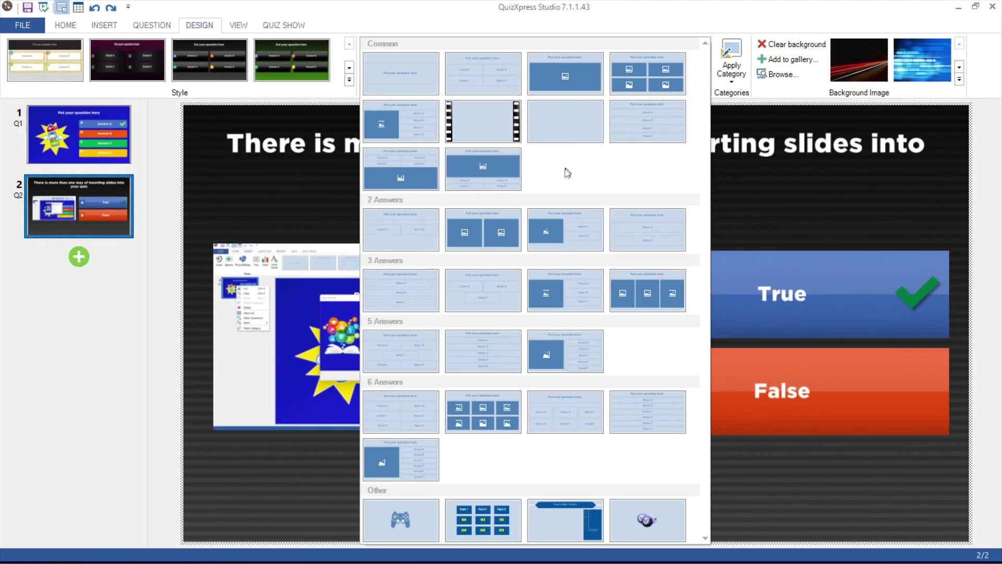
{"action": "left_click", "coordinate": [549, 294]}
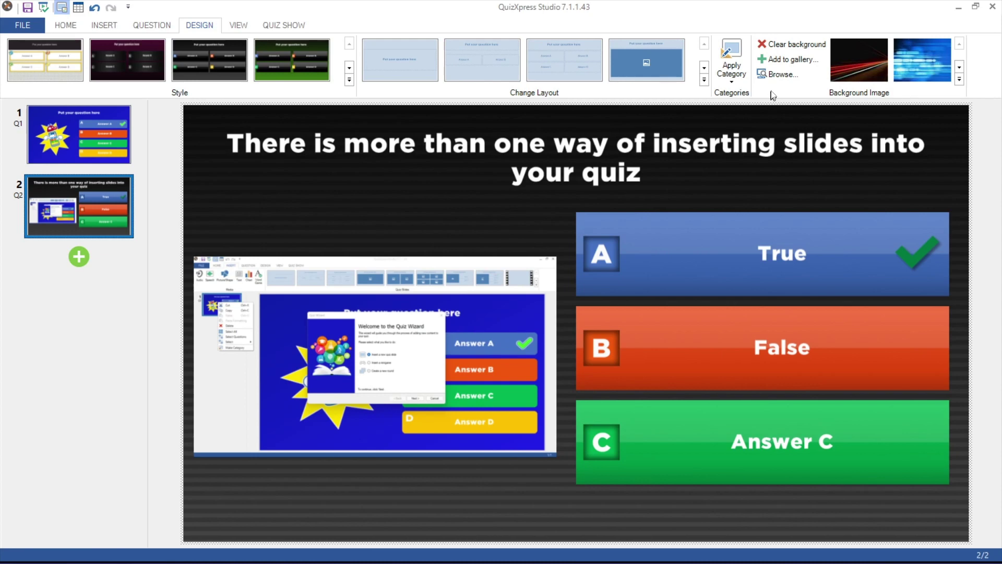
- Try the red and blue streak backgrounds, then settle on a plain blue background image
{"action": "left_click", "coordinate": [855, 58]}
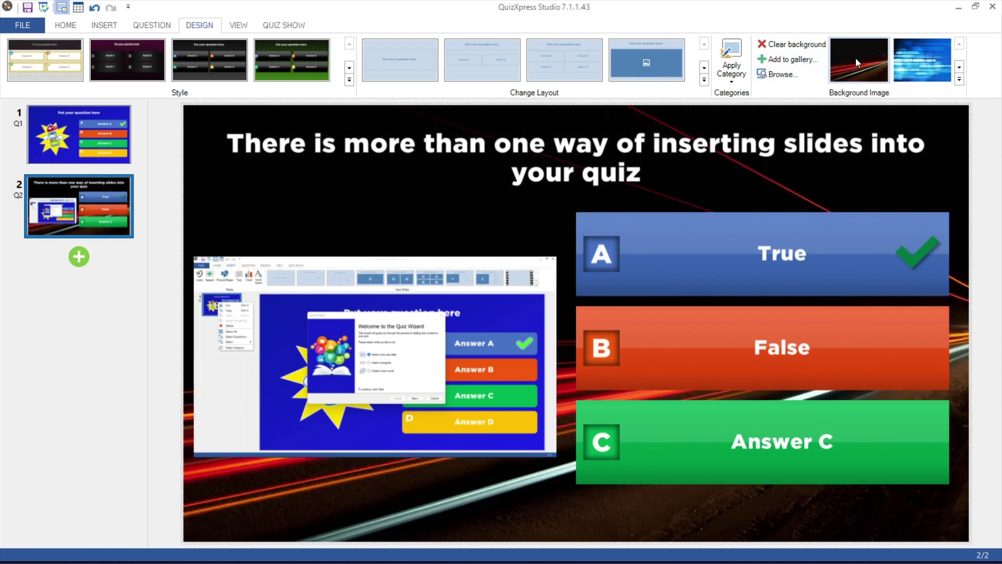
{"action": "left_click", "coordinate": [914, 52]}
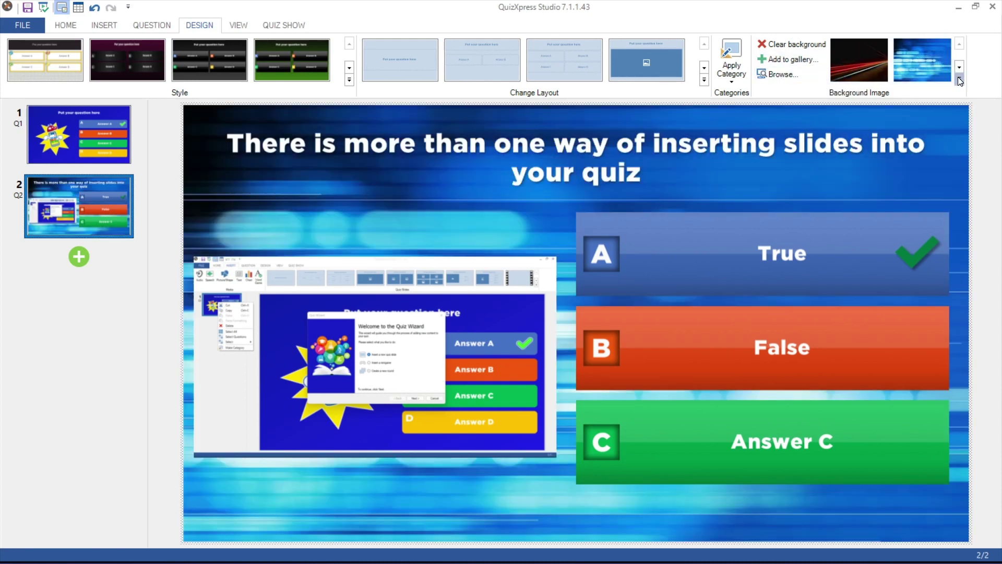
{"action": "left_click", "coordinate": [959, 78]}
{"action": "left_click", "coordinate": [167, 314]}
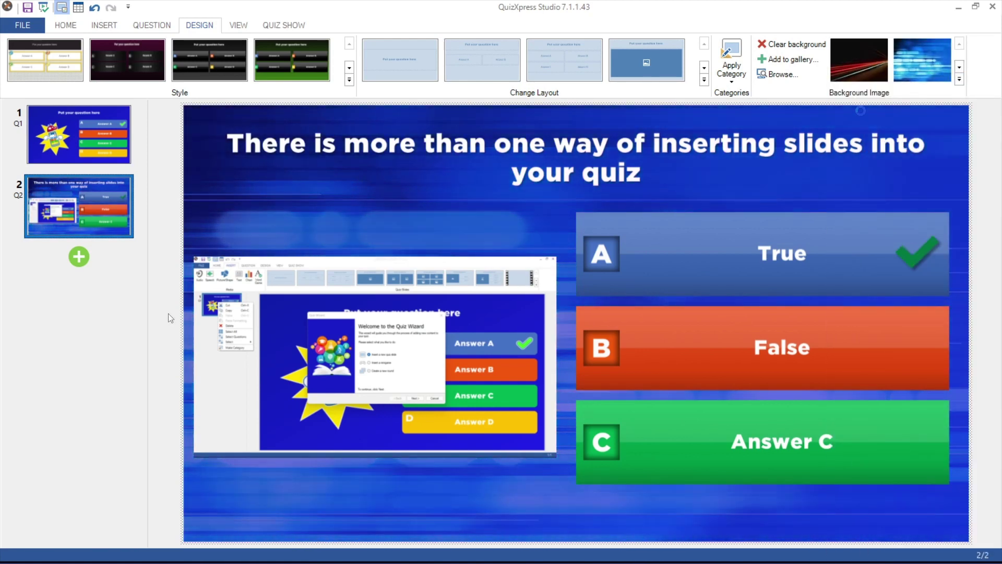
- Change slide 2's question title font from Gotham Black to Gotham Light
{"action": "left_click", "coordinate": [555, 159]}
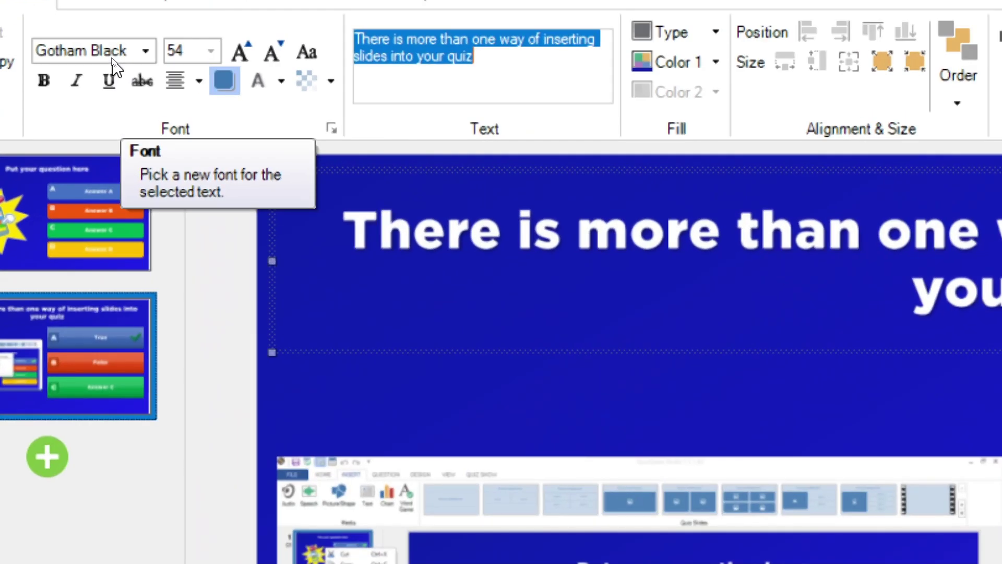
{"action": "left_click", "coordinate": [112, 58]}
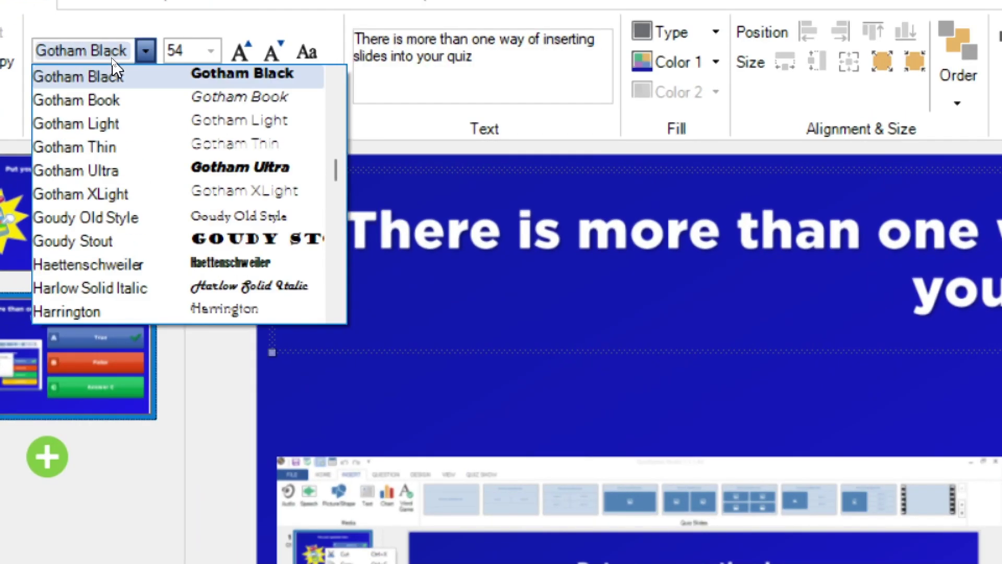
{"action": "left_click", "coordinate": [111, 123]}
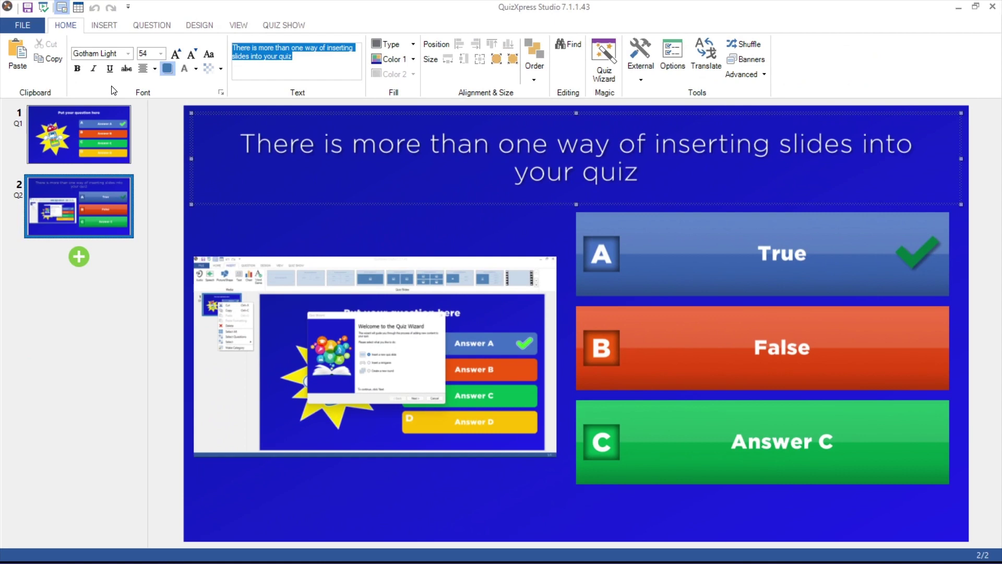
{"action": "left_click", "coordinate": [163, 330]}
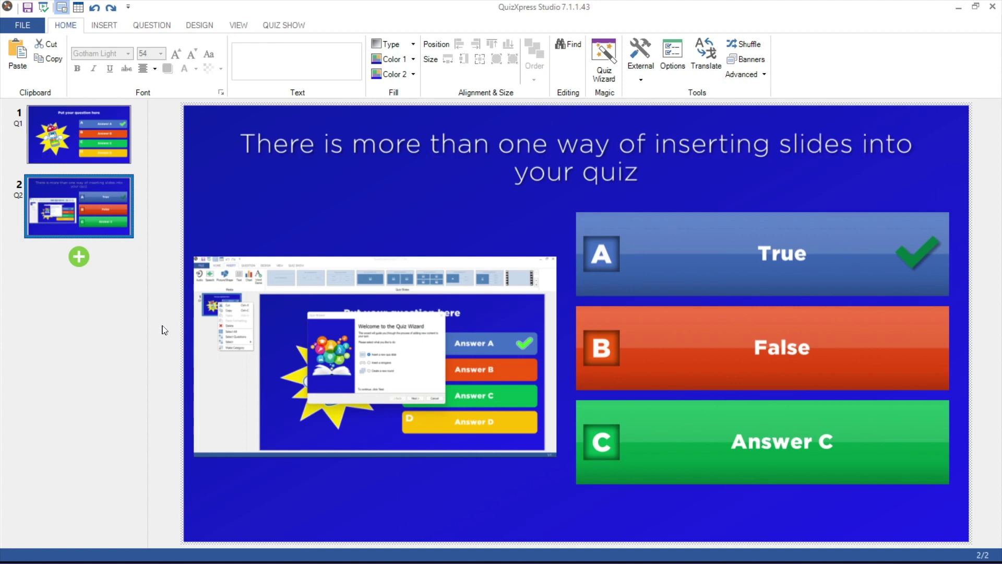
- Copy slide 2 and paste it as a new slide 3
{"action": "right_click", "coordinate": [73, 210]}
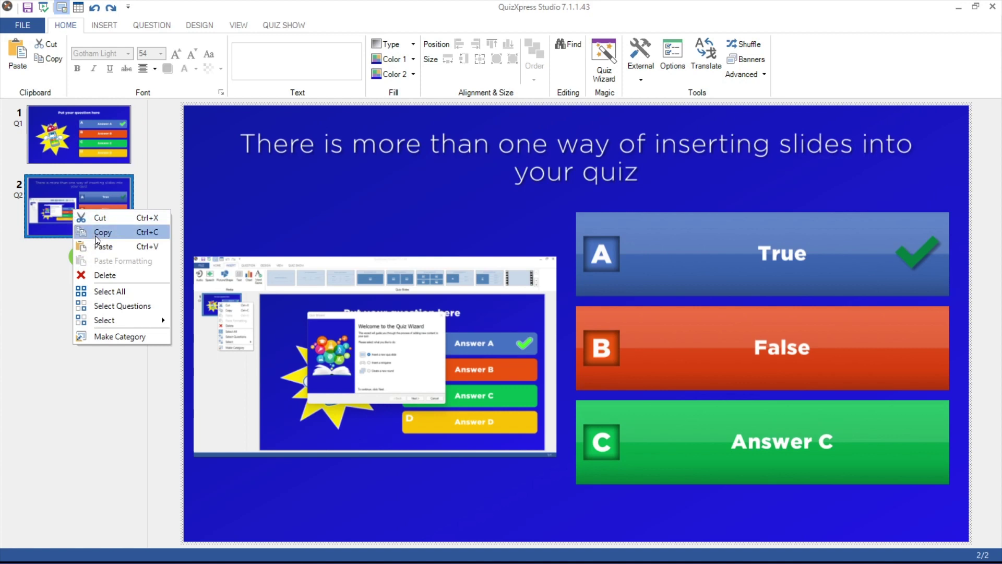
{"action": "left_click", "coordinate": [96, 237]}
{"action": "right_click", "coordinate": [82, 225]}
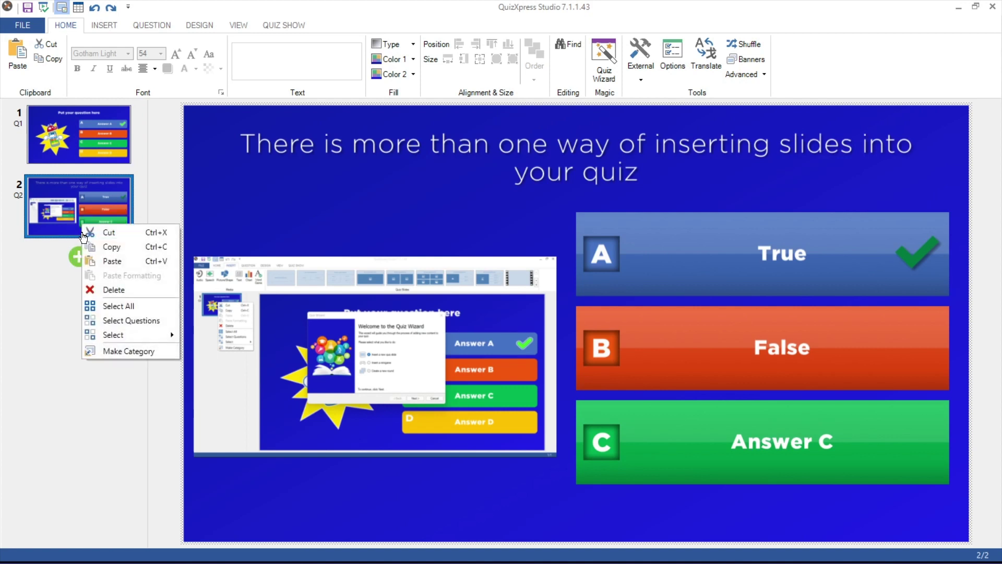
{"action": "left_click", "coordinate": [104, 261]}
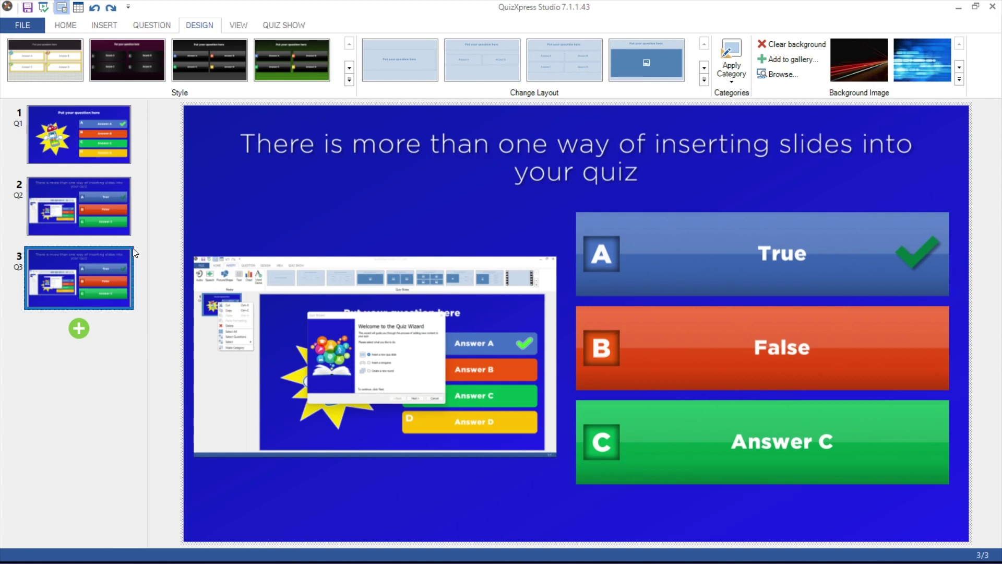
- Multi-select slide thumbnails, ending with all three slides selected
{"action": "left_click", "coordinate": [78, 220], "text": "ctrl"}
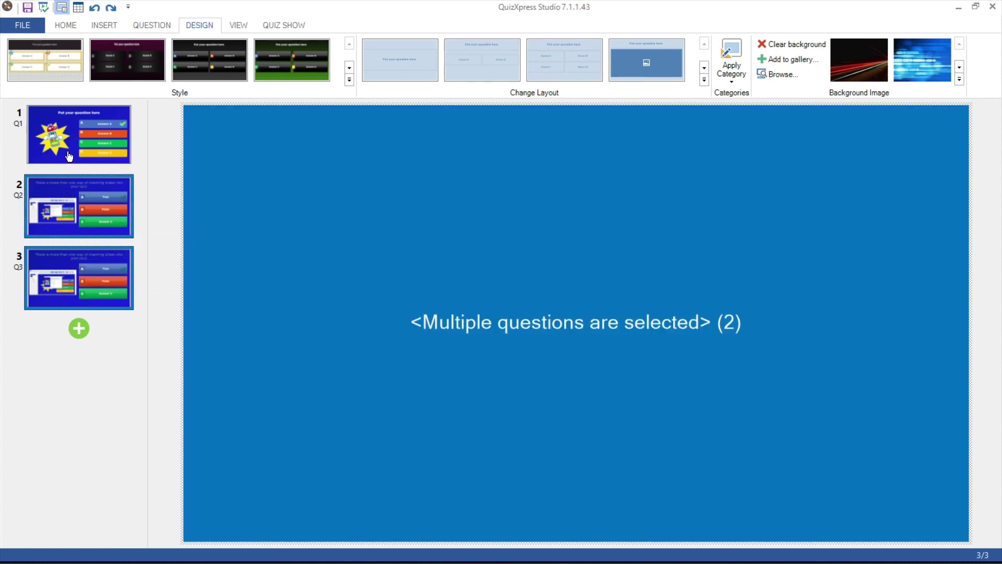
{"action": "left_click", "coordinate": [70, 155], "text": "ctrl"}
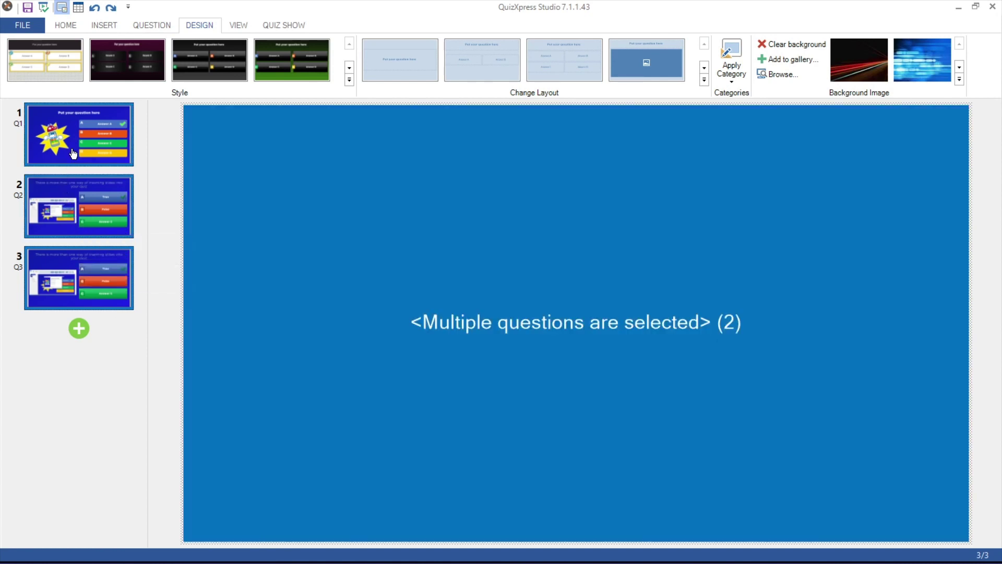
{"action": "left_click", "coordinate": [71, 262]}
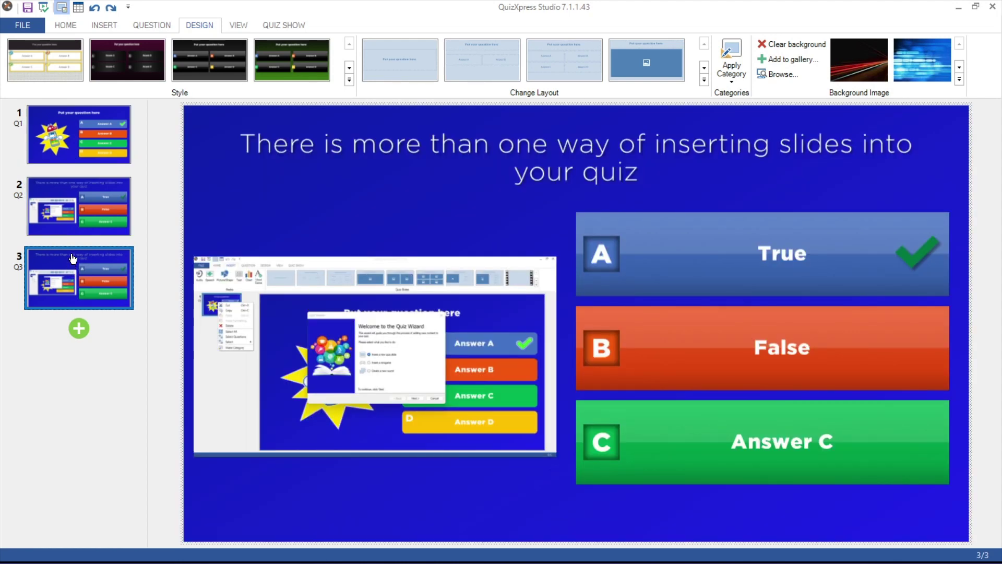
{"action": "left_click", "coordinate": [79, 150]}
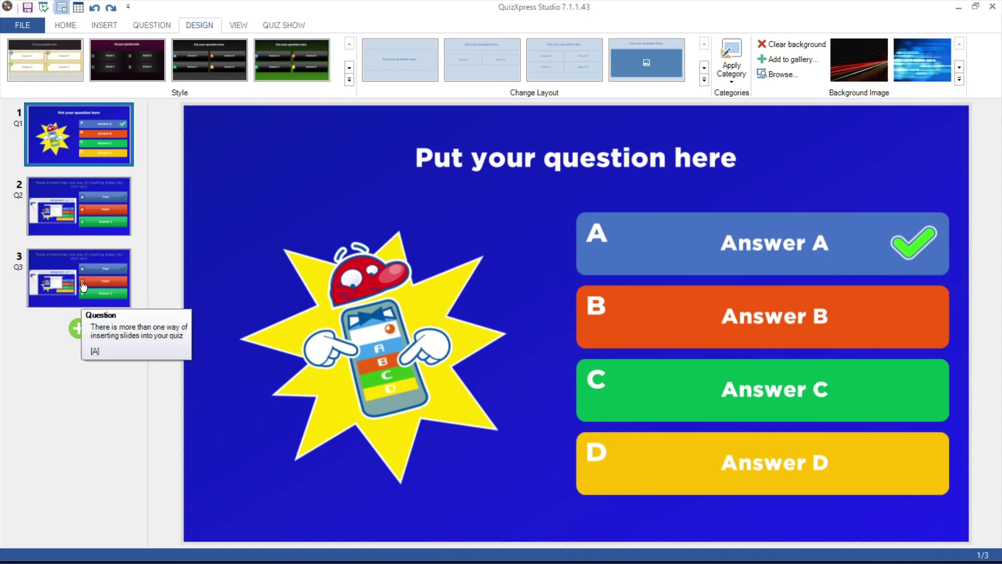
{"action": "left_click", "coordinate": [83, 286], "text": "shift"}
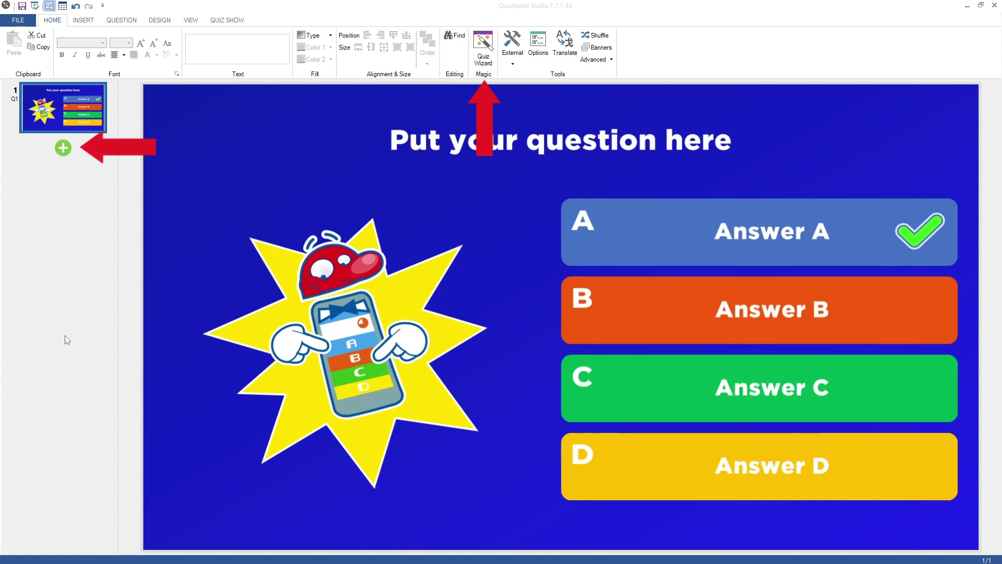
- Use the Quiz Wizard to insert a default multiple-choice slide in the neon style
{"action": "left_click", "coordinate": [63, 149]}
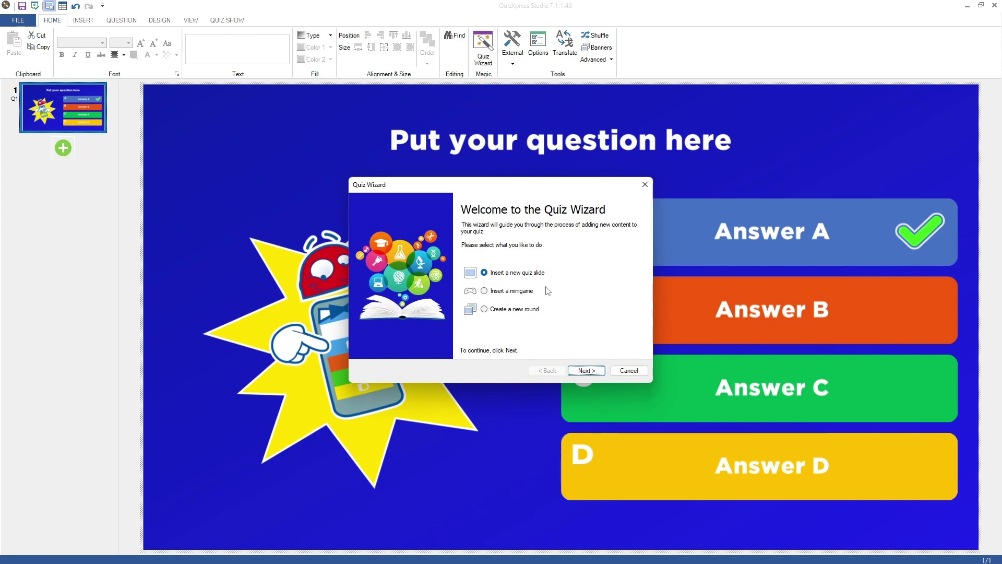
{"action": "left_click", "coordinate": [586, 371]}
{"action": "left_click", "coordinate": [435, 274]}
{"action": "left_click", "coordinate": [577, 371]}
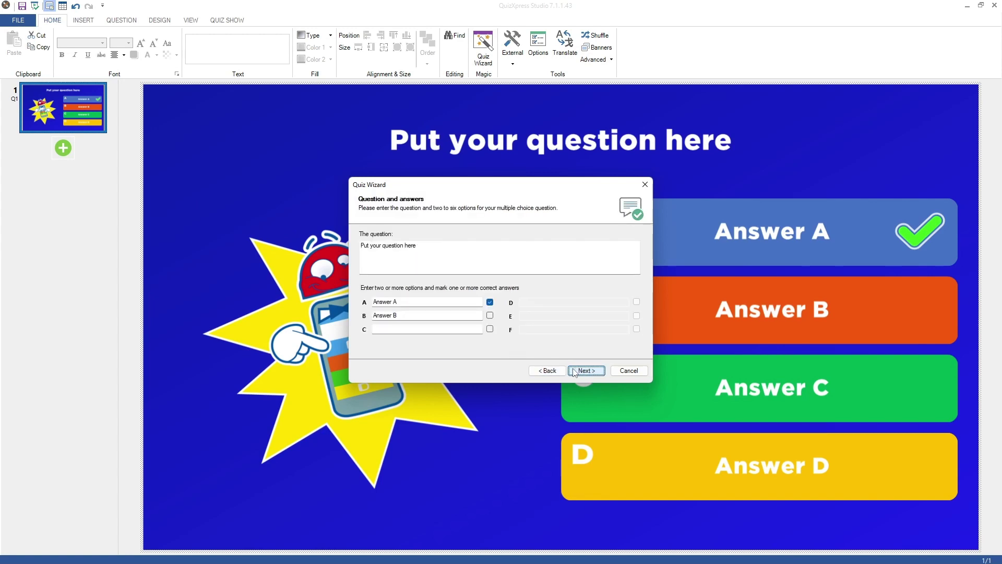
{"action": "left_click", "coordinate": [575, 372]}
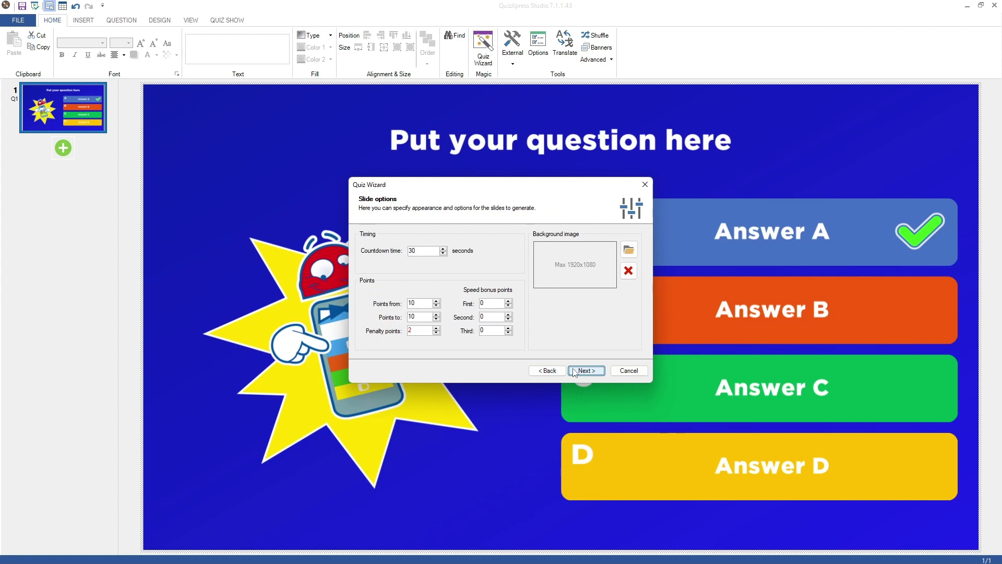
{"action": "left_click", "coordinate": [575, 372]}
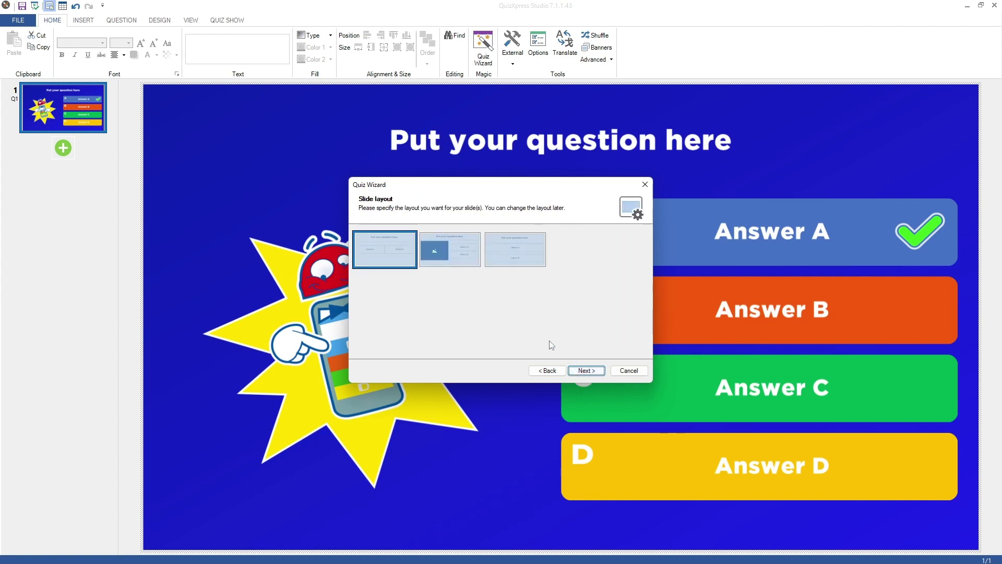
{"action": "left_click", "coordinate": [577, 373]}
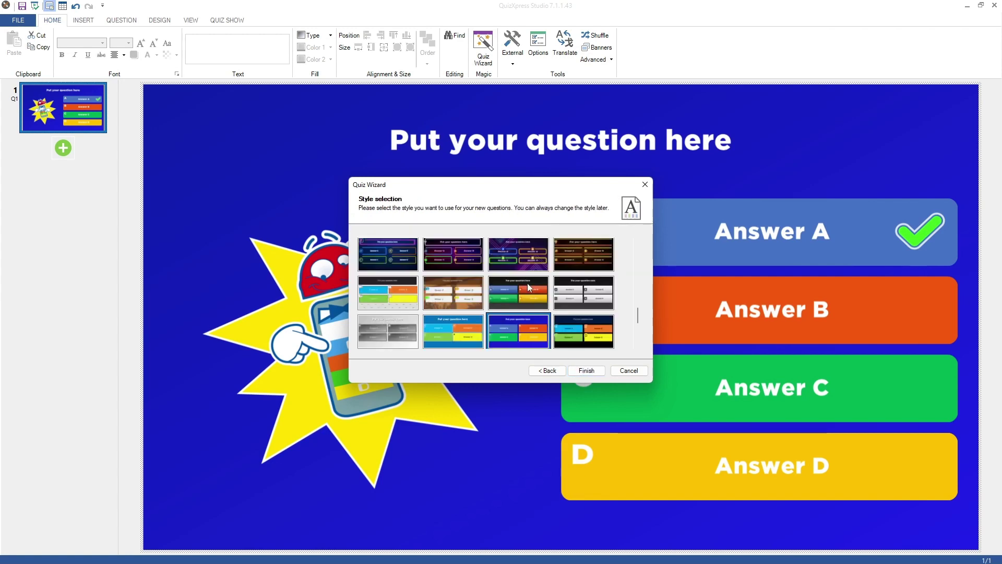
{"action": "left_click", "coordinate": [525, 270]}
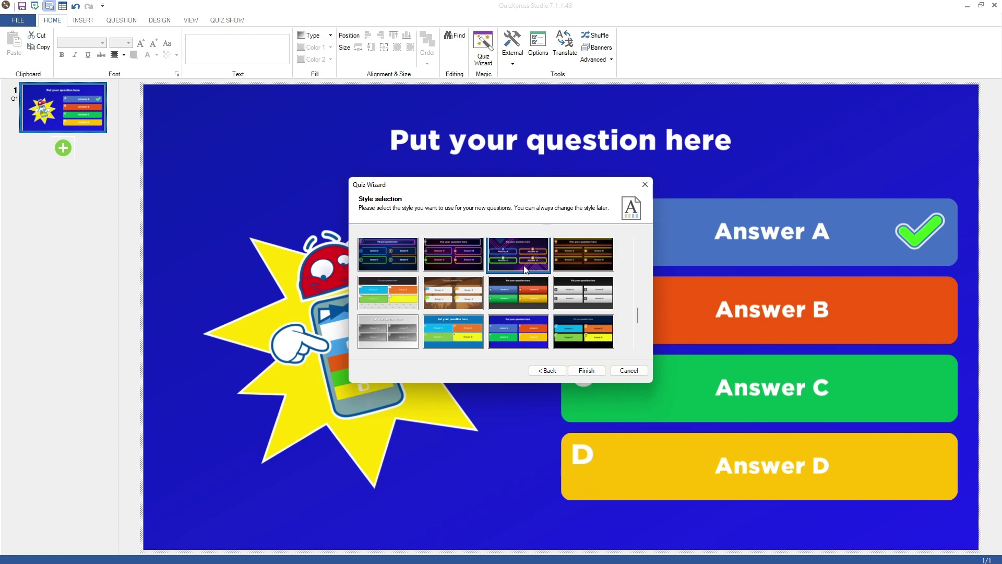
{"action": "left_click", "coordinate": [585, 370]}
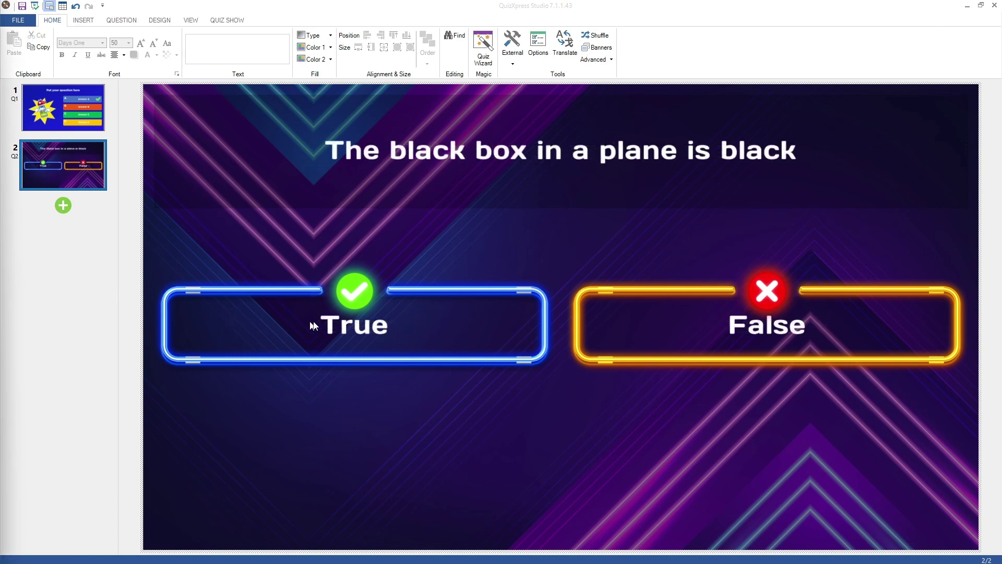
- Mark False as the correct answer to 'The black box in a plane is black'
{"action": "right_click", "coordinate": [766, 331]}
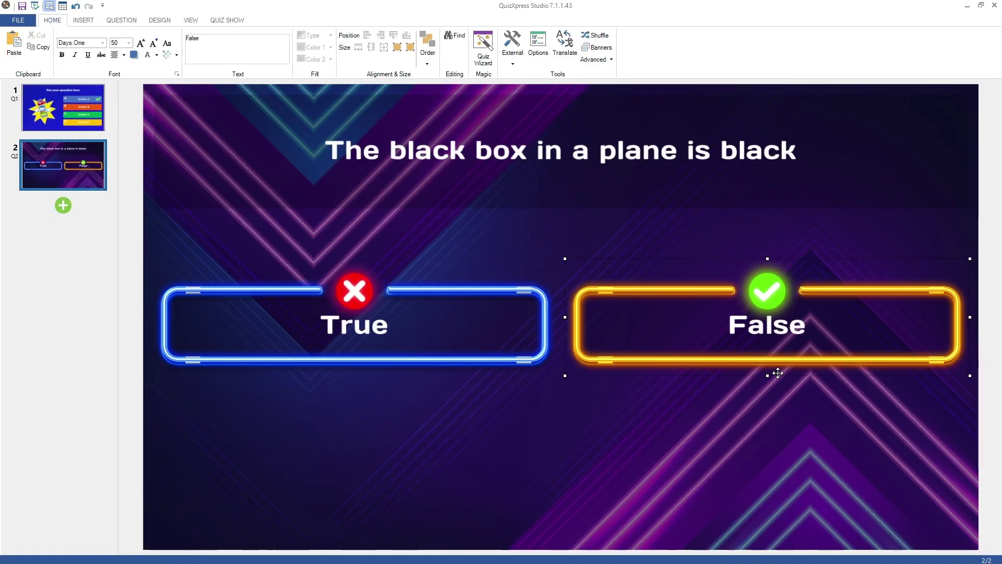
{"action": "left_click", "coordinate": [777, 386]}
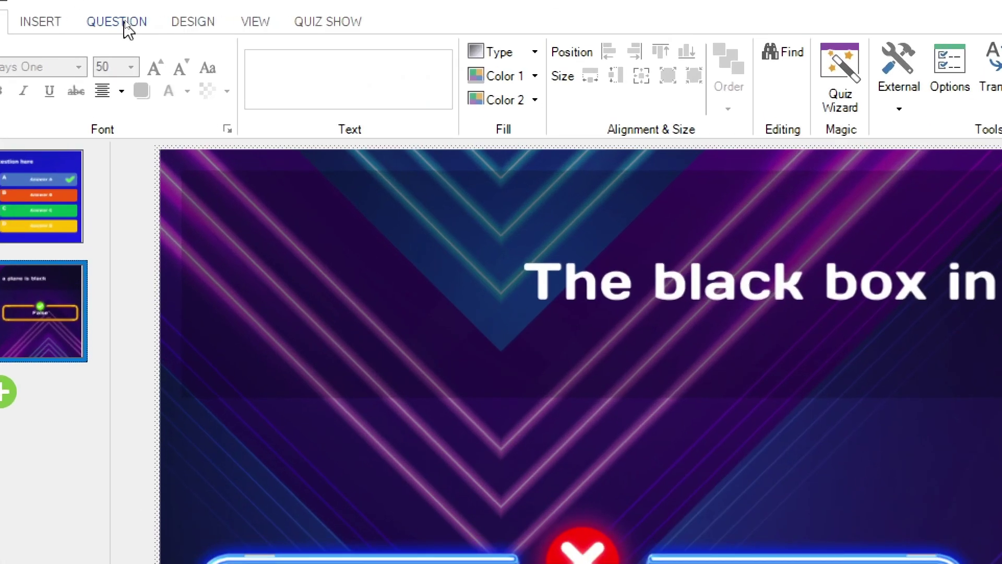
- Set the correct answer's end points to 2, so scoring falls from 10 to 2
{"action": "left_click", "coordinate": [121, 20]}
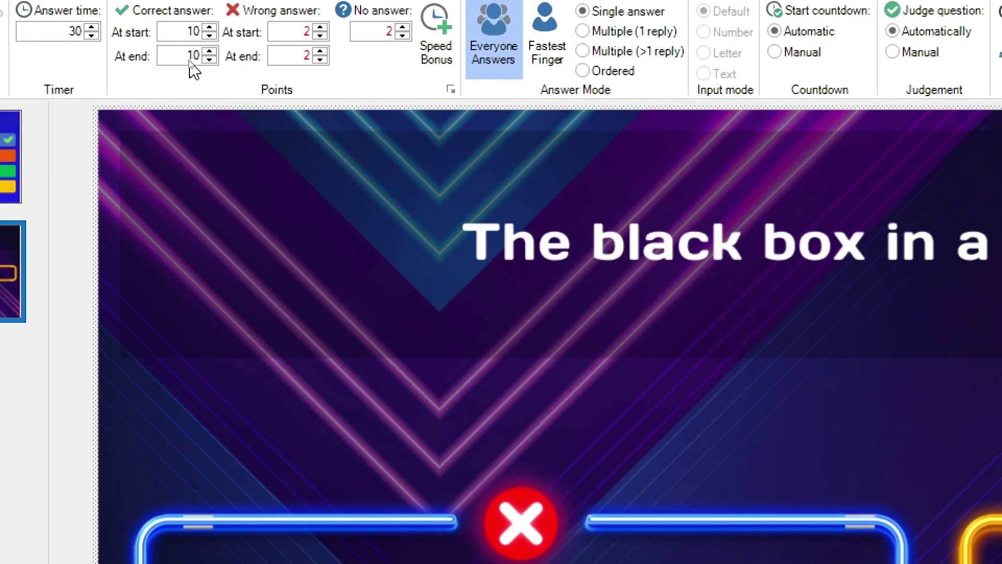
{"action": "double_click", "coordinate": [190, 62]}
{"action": "type", "text": "2"}
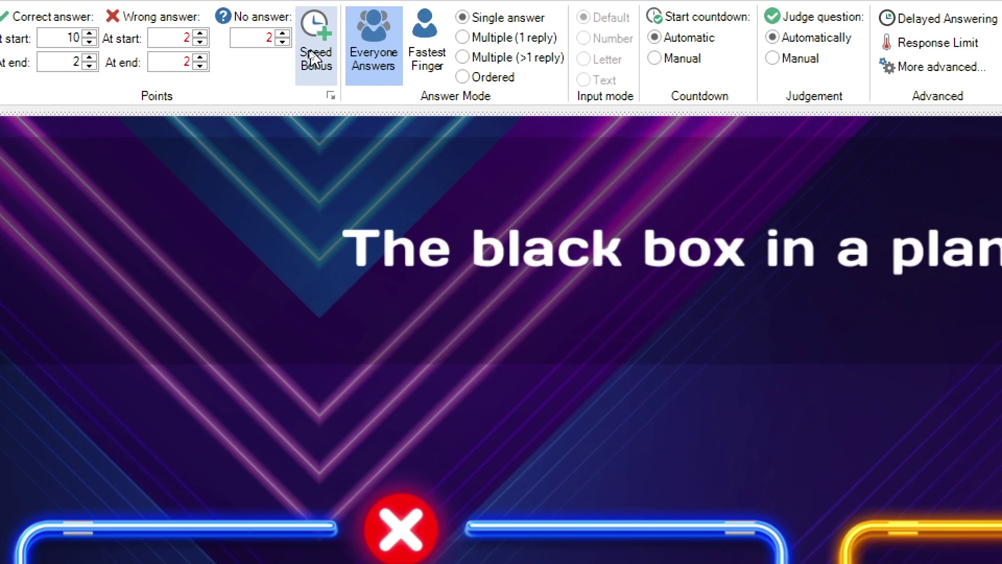
- Set Speed Bonus points to 5, 4 and 3 for the first, second and third answers
{"action": "left_click", "coordinate": [313, 57]}
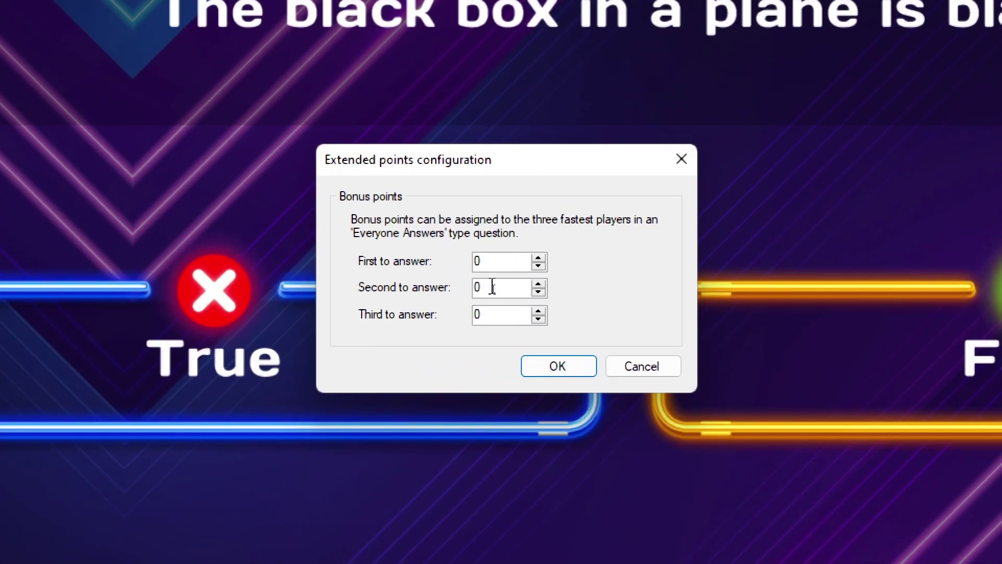
{"action": "left_click", "coordinate": [493, 277]}
{"action": "key", "text": "Delete"}
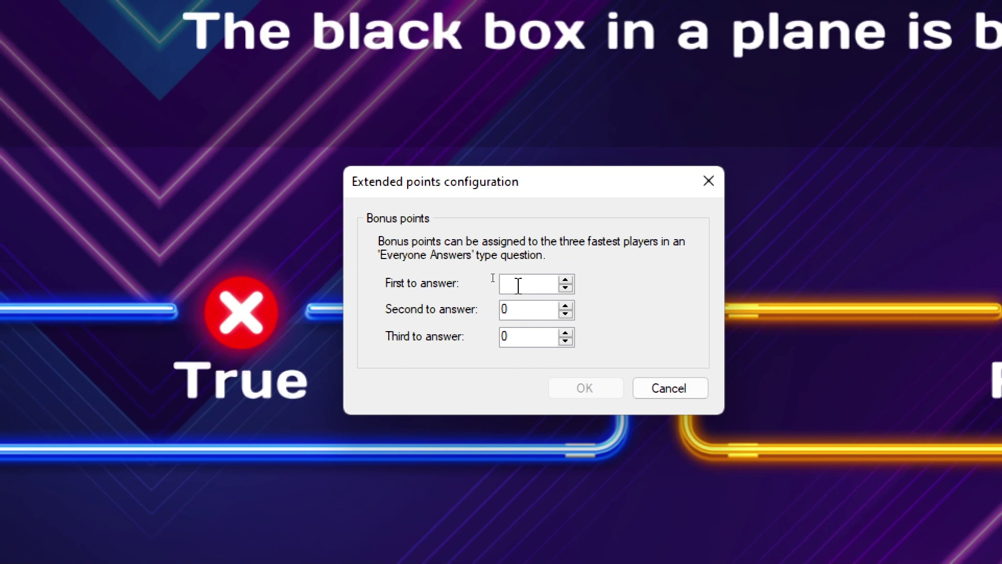
{"action": "type", "text": "5"}
{"action": "left_click", "coordinate": [509, 307]}
{"action": "key", "text": "BackSpace"}
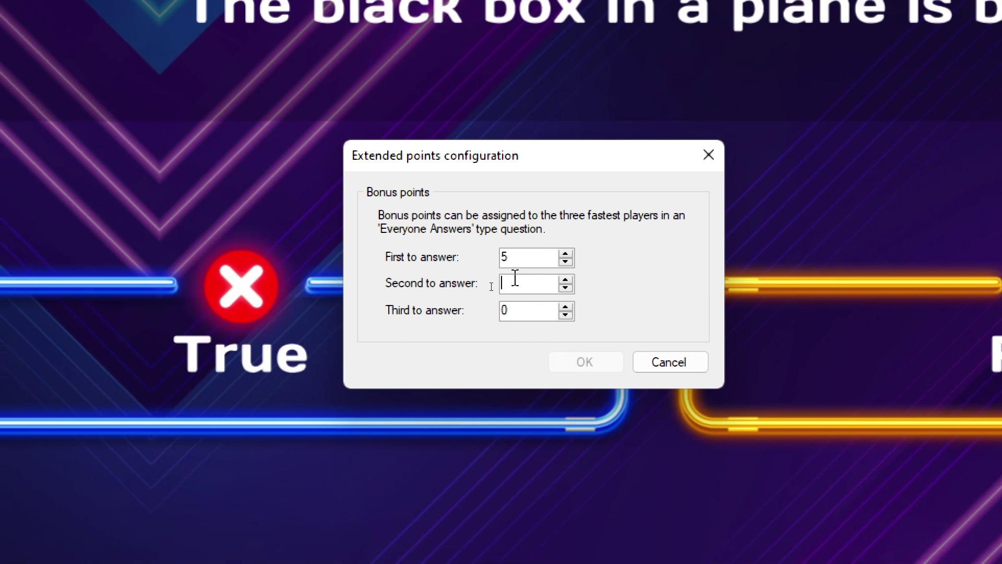
{"action": "type", "text": "4"}
{"action": "key", "text": "BackSpace"}
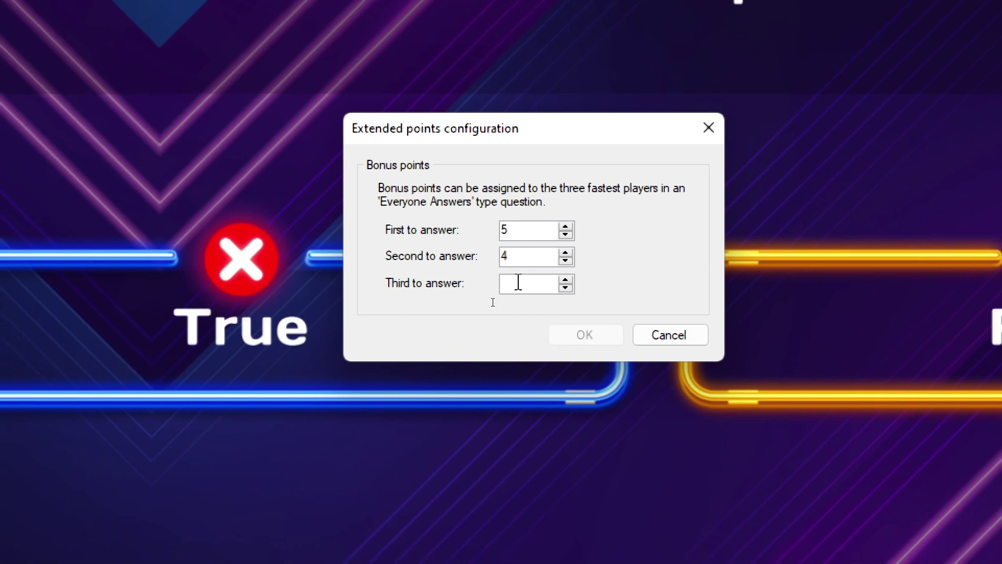
{"action": "type", "text": "3"}
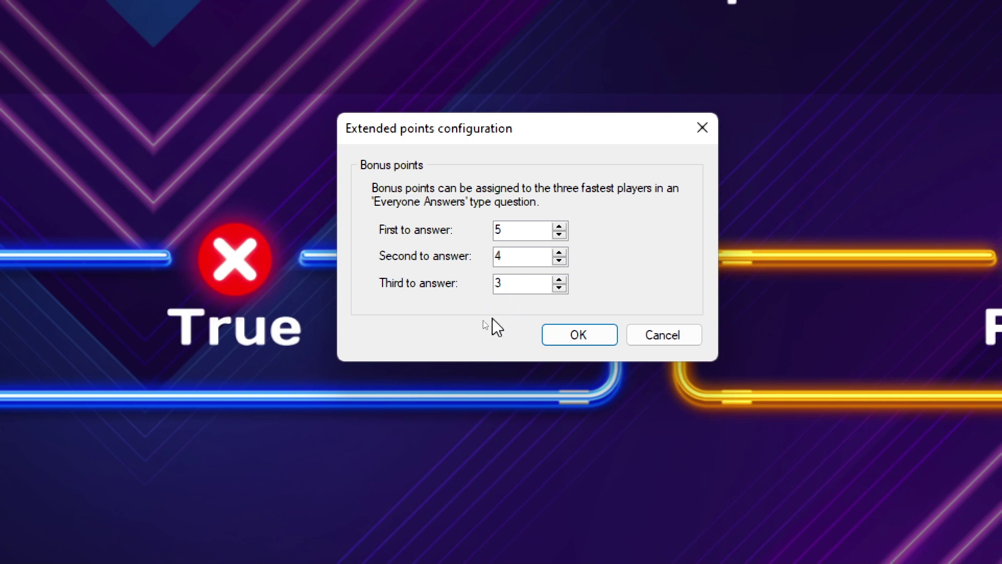
{"action": "left_click", "coordinate": [577, 339]}
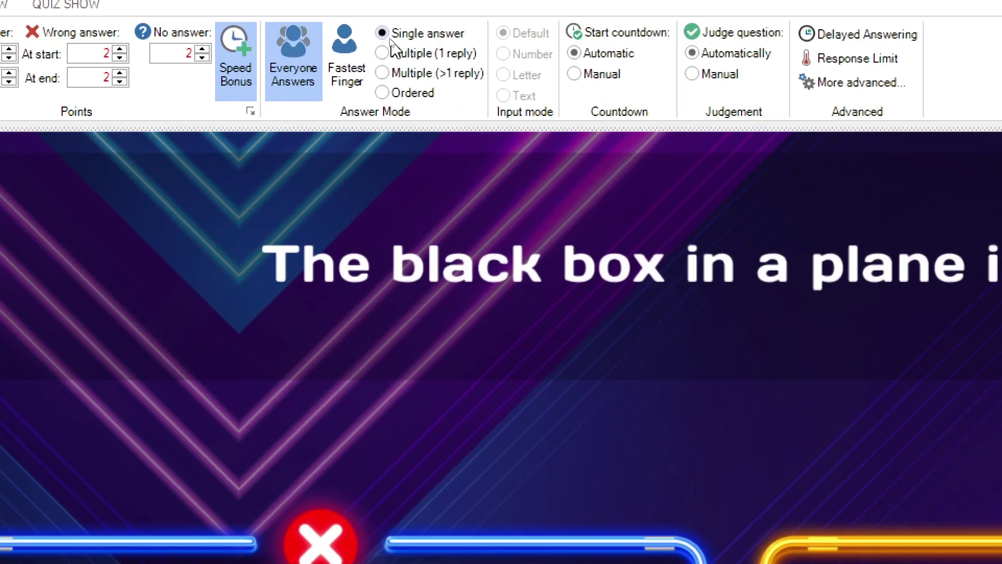
- Step the answer mode through Multiple (1 reply) and Multiple (>1 reply) to Ordered
{"action": "left_click", "coordinate": [385, 45]}
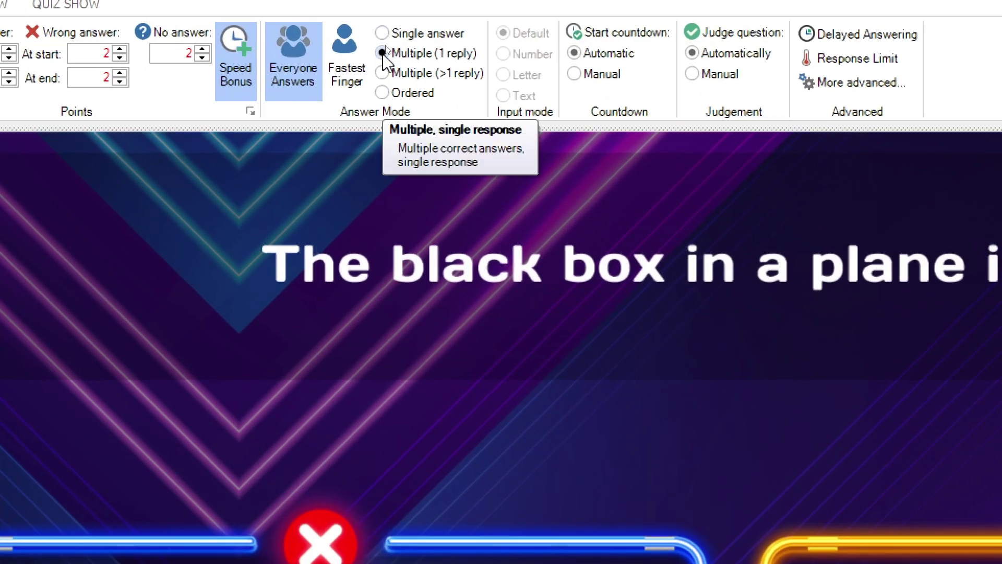
{"action": "left_click", "coordinate": [383, 73]}
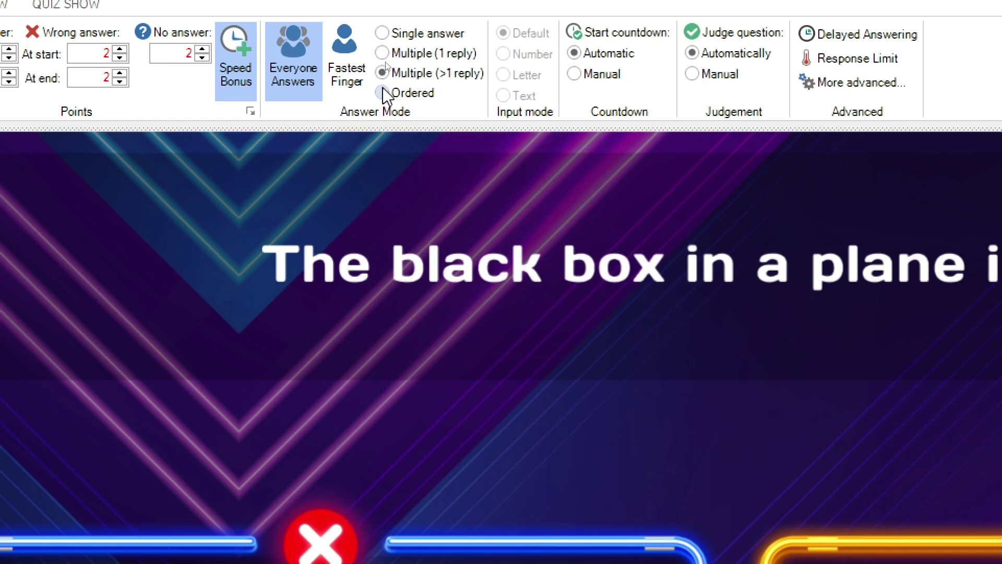
{"action": "left_click", "coordinate": [382, 93]}
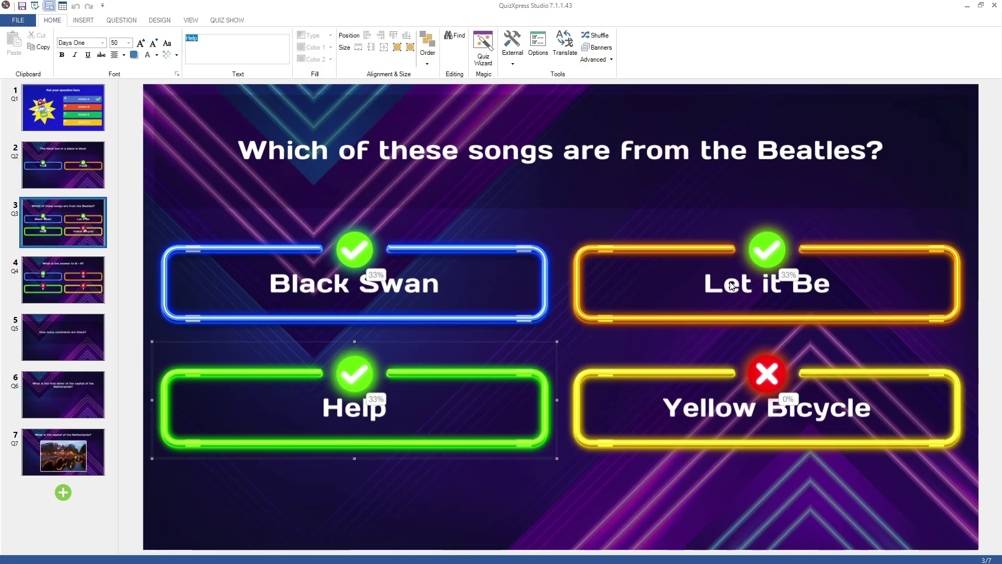
- Mark Let it Be as incorrect and confirm 50% correctness for the Help answer
{"action": "right_click", "coordinate": [732, 285]}
{"action": "left_click", "coordinate": [747, 324]}
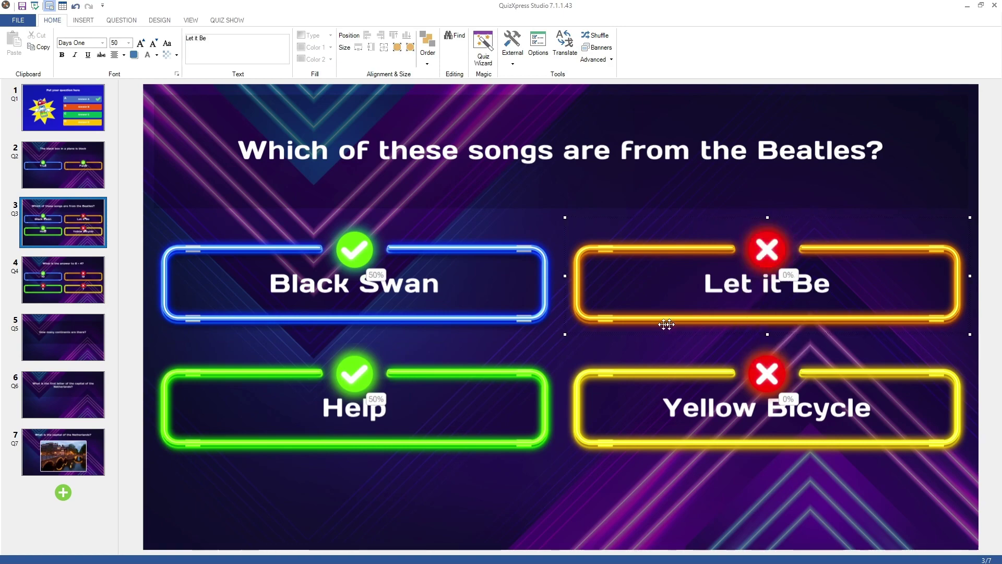
{"action": "right_click", "coordinate": [336, 410]}
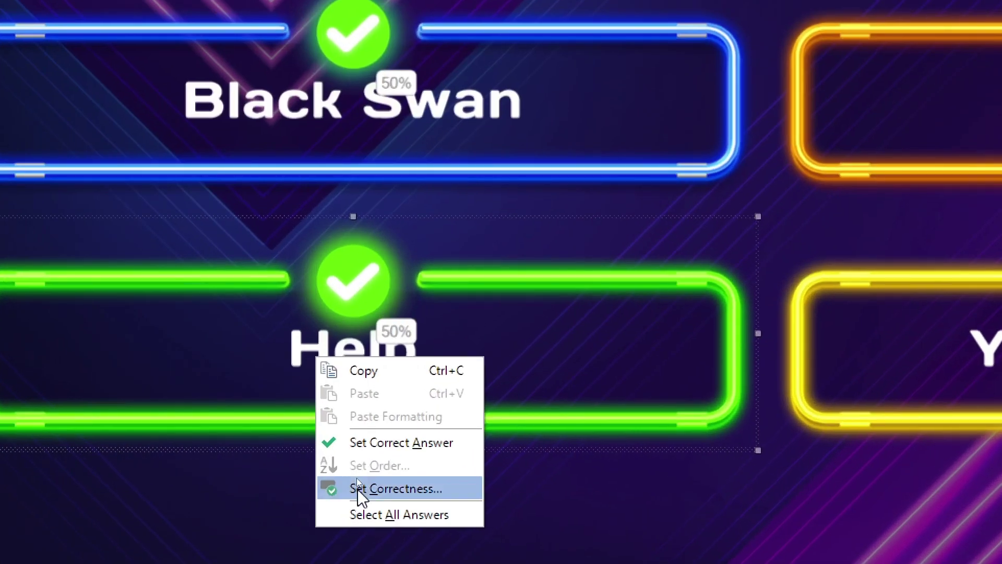
{"action": "left_click", "coordinate": [360, 484]}
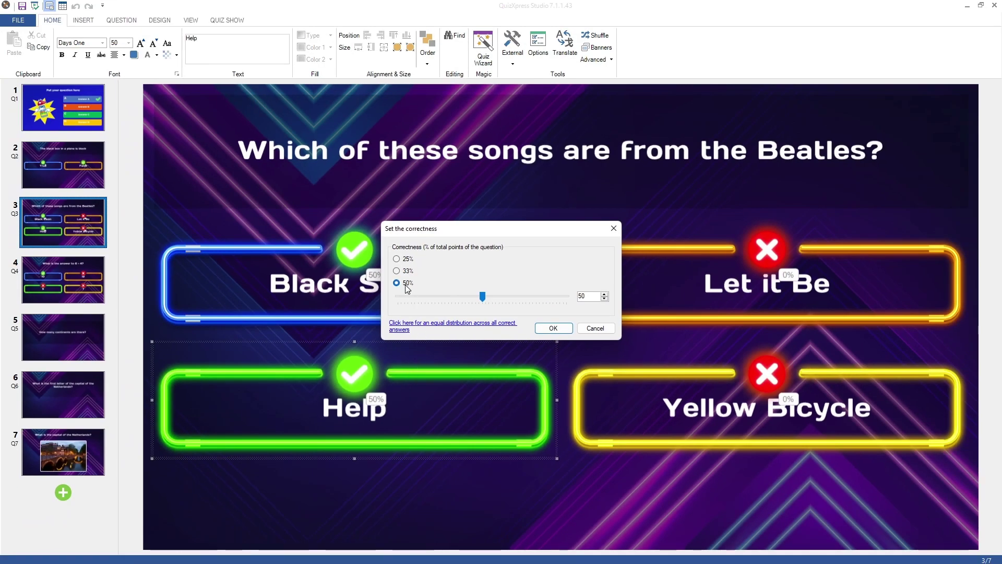
{"action": "left_click", "coordinate": [552, 328]}
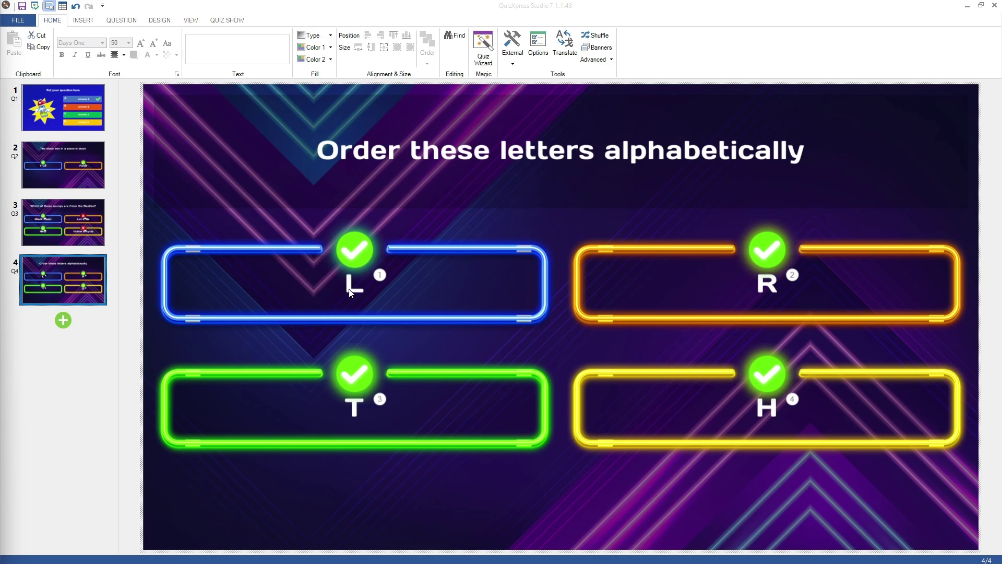
- Move D - H up to first place so the correct letter order is H, L, R, T
{"action": "right_click", "coordinate": [353, 288]}
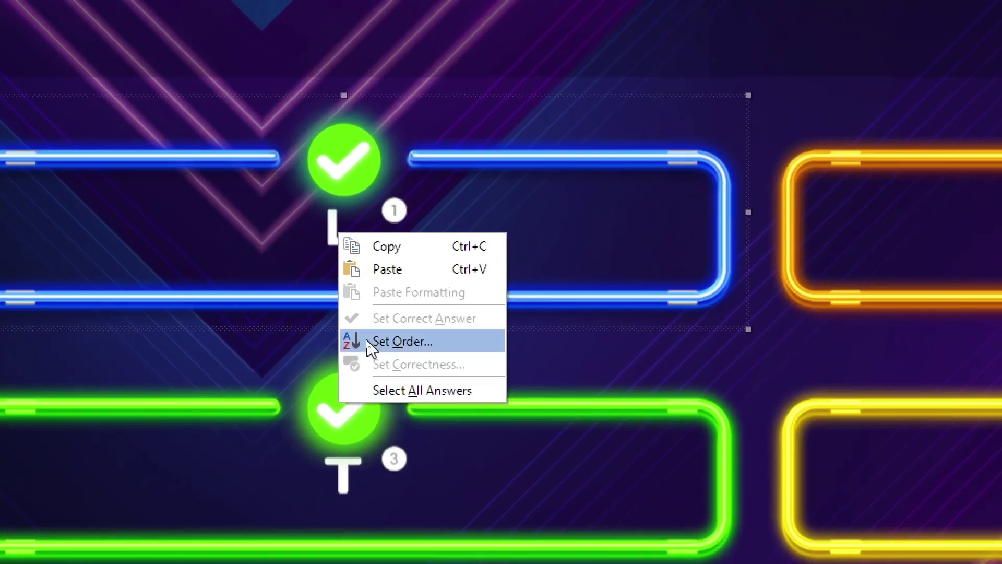
{"action": "left_click", "coordinate": [389, 340]}
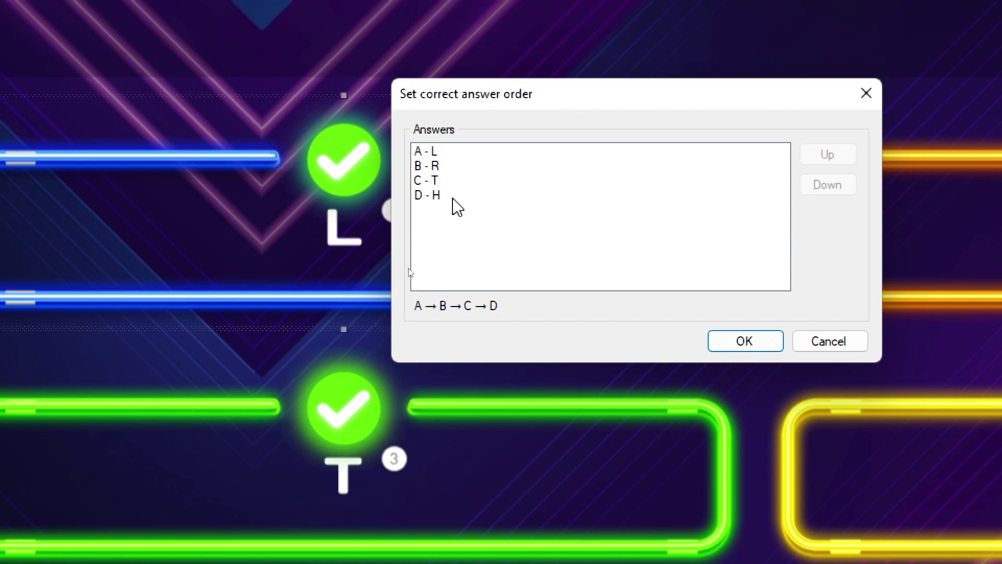
{"action": "left_click", "coordinate": [429, 199]}
{"action": "left_click", "coordinate": [809, 155]}
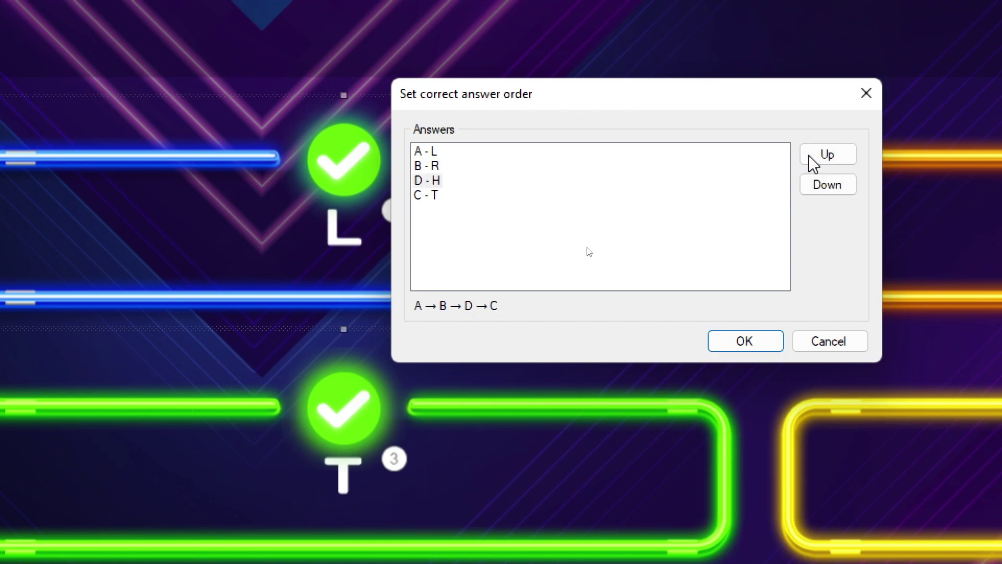
{"action": "left_click", "coordinate": [809, 155]}
{"action": "left_click", "coordinate": [809, 155]}
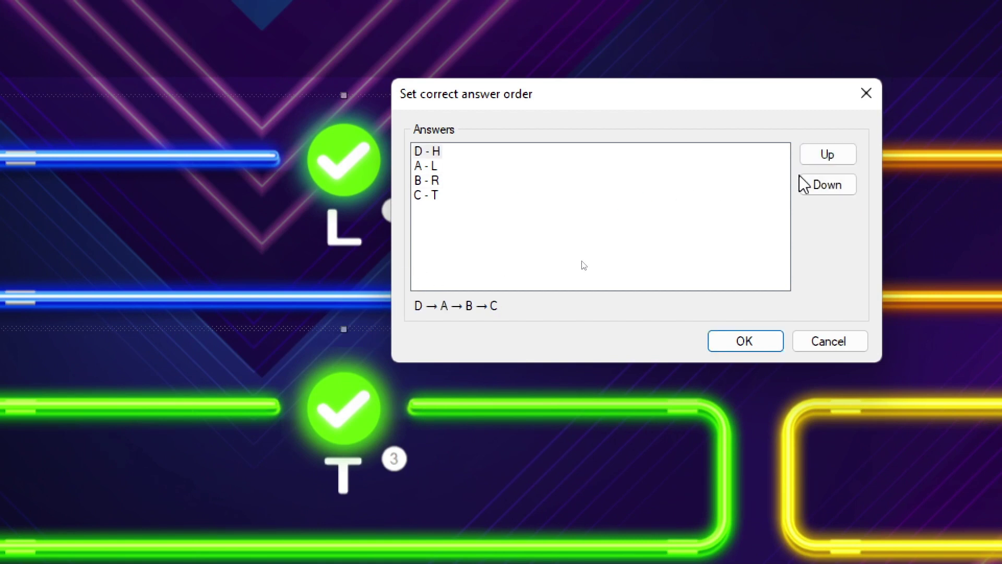
{"action": "left_click", "coordinate": [737, 342]}
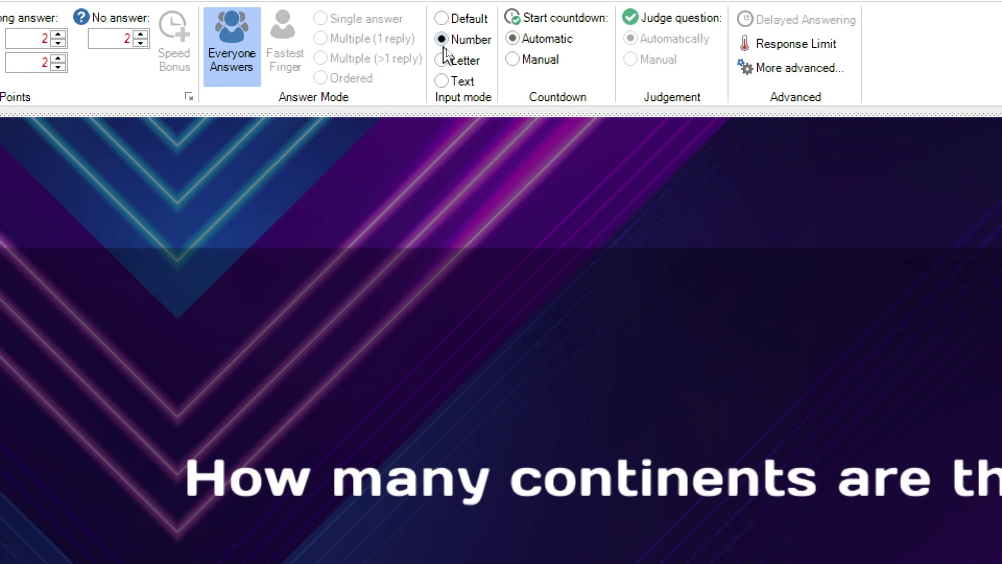
- In the number input settings, toggle Nearest Wins and edit the correct answer 5
{"action": "left_click", "coordinate": [443, 46]}
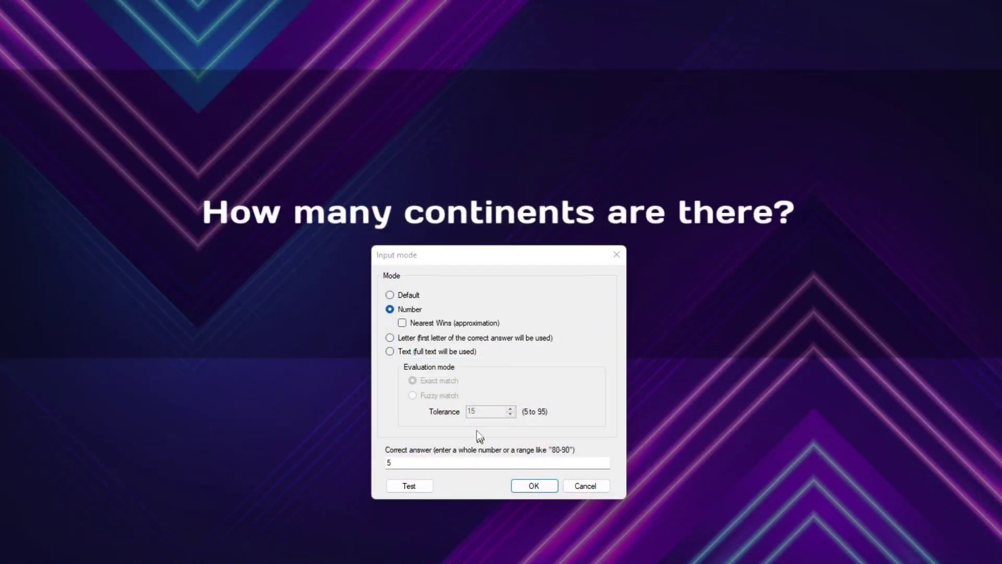
{"action": "left_click", "coordinate": [402, 323]}
{"action": "left_click", "coordinate": [399, 464]}
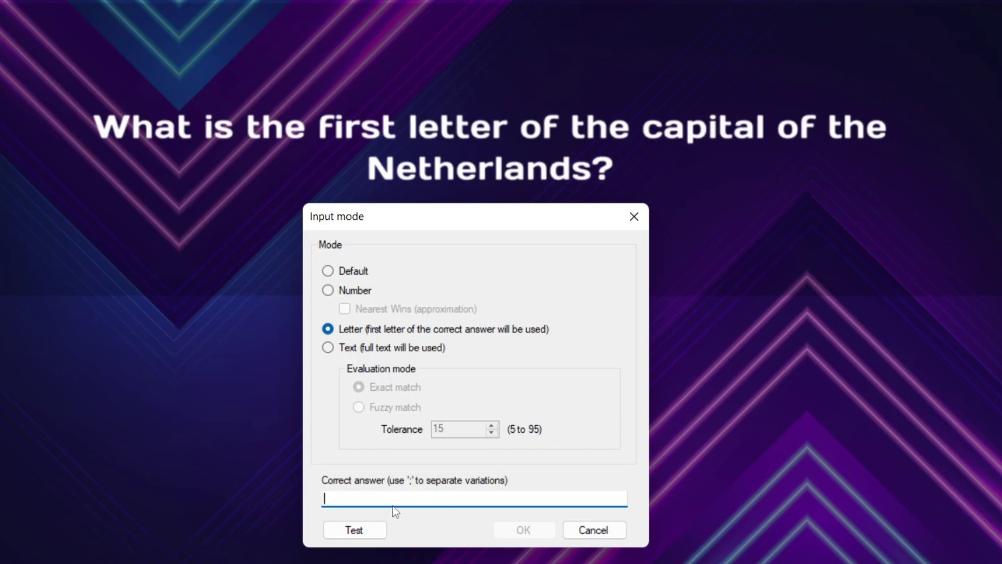
- Enter Amsterdam as the Letter-mode answer, then Amsterdam with Fuzzy match for the Text version
{"action": "type", "text": "Amsterda"}
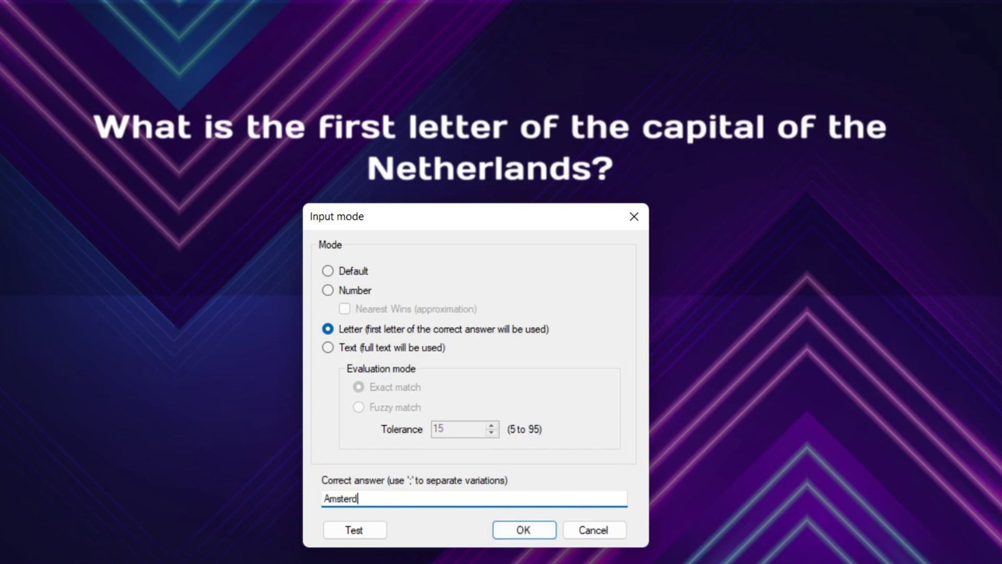
{"action": "type", "text": "m"}
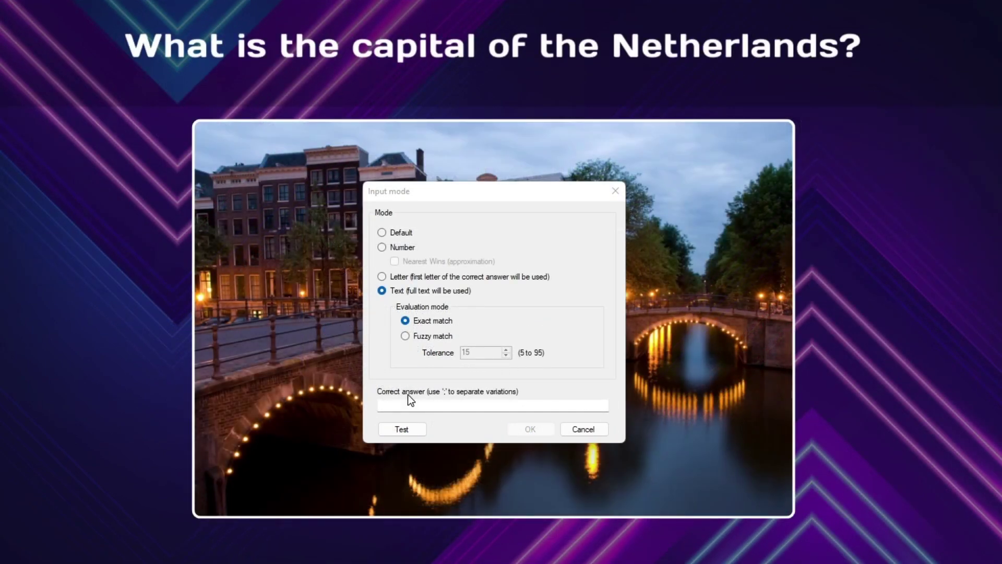
{"action": "left_click", "coordinate": [406, 404]}
{"action": "type", "text": "Amsterdam"}
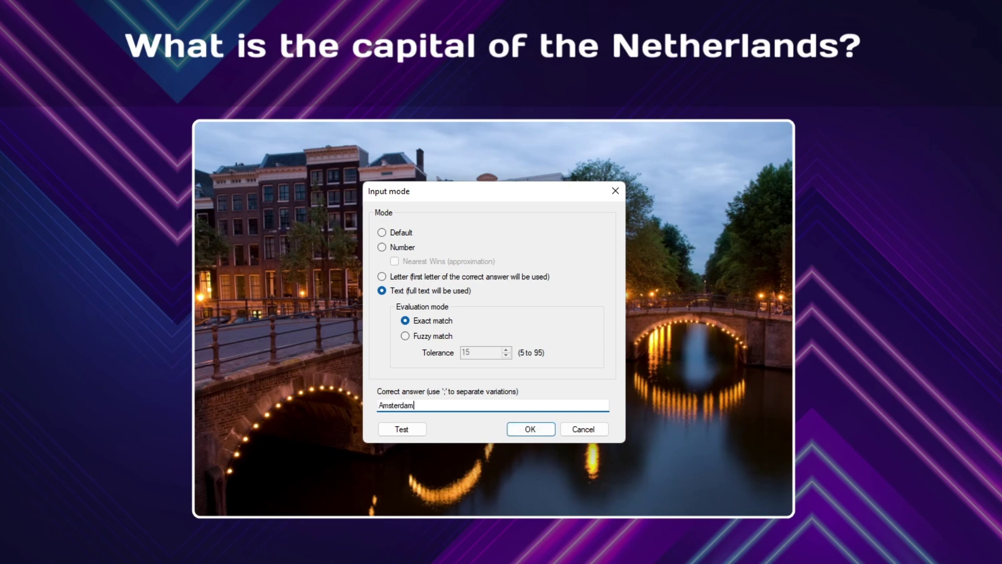
{"action": "left_click", "coordinate": [405, 336]}
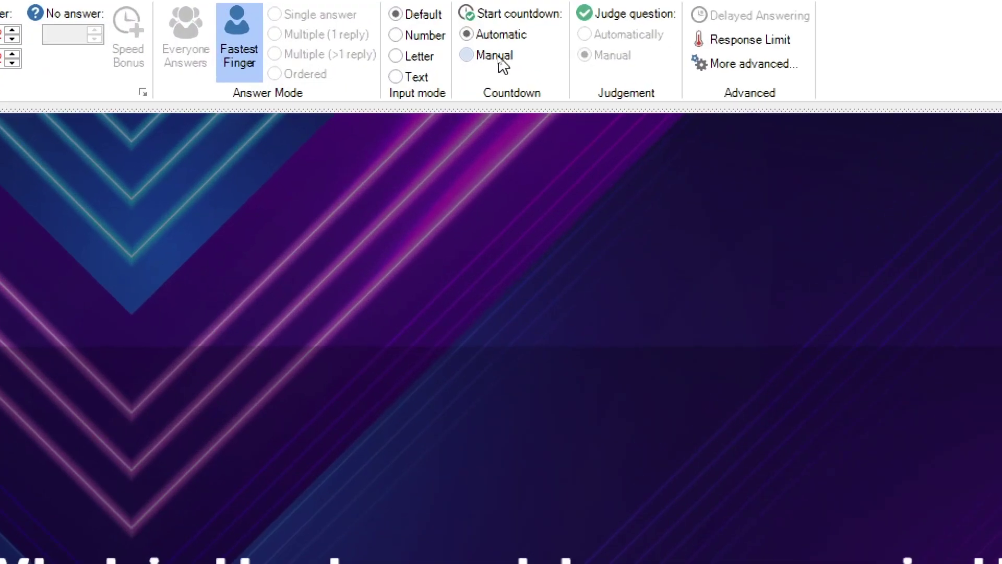
- Switch the 6 + 4 question to Manual judgement, keeping the automatic countdown start
{"action": "left_click", "coordinate": [501, 63]}
{"action": "left_click", "coordinate": [501, 37]}
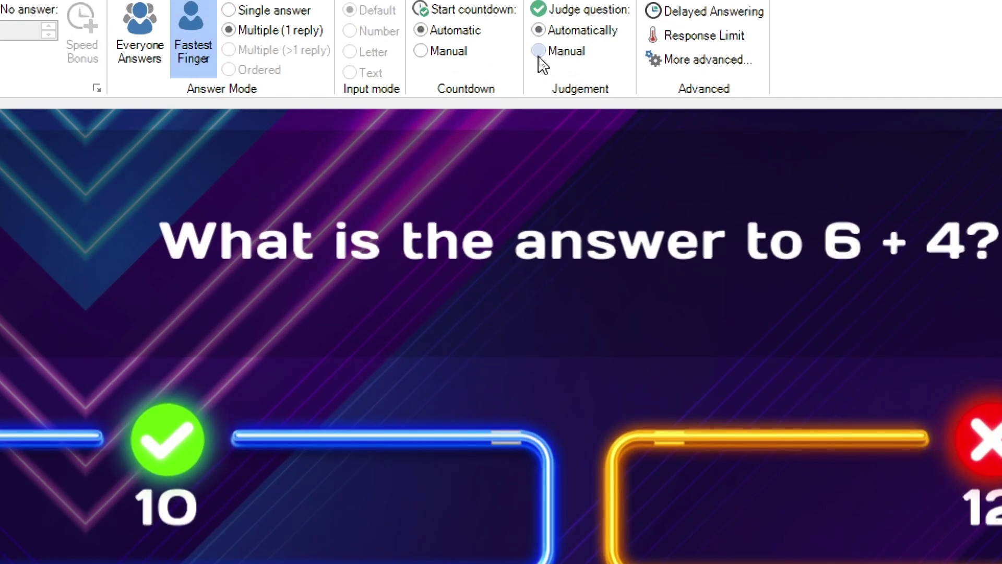
{"action": "left_click", "coordinate": [540, 54]}
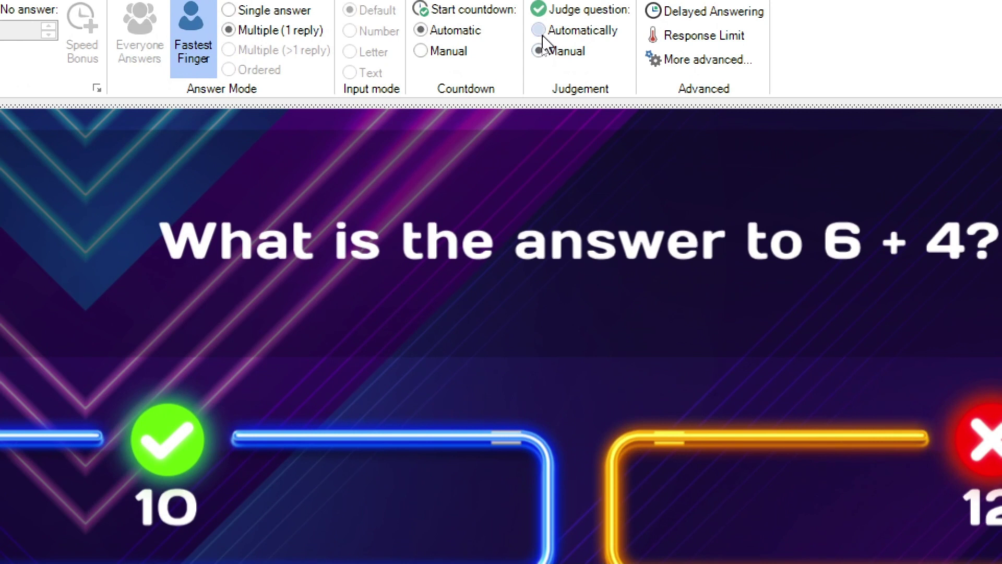
{"action": "left_click", "coordinate": [541, 36]}
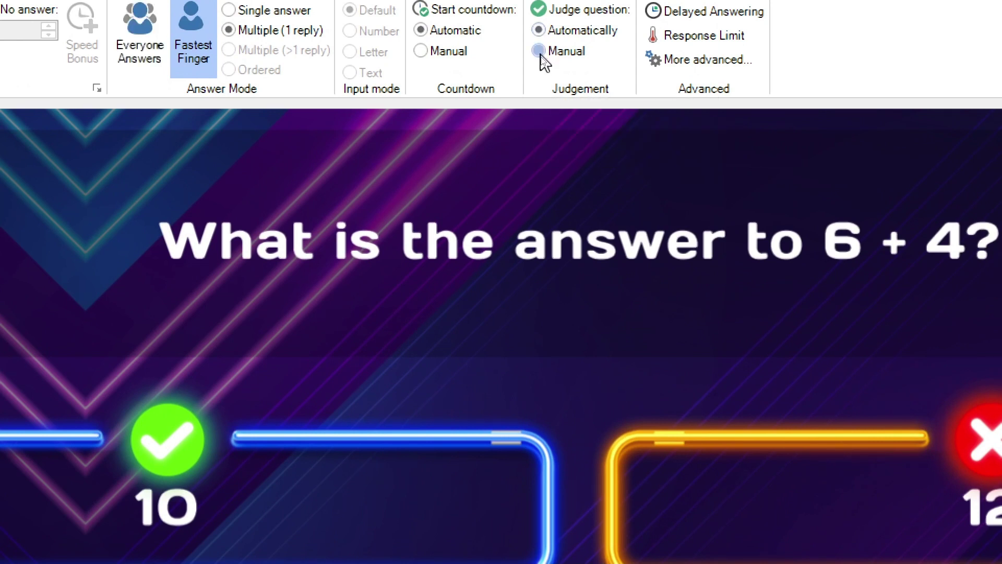
{"action": "left_click", "coordinate": [540, 52]}
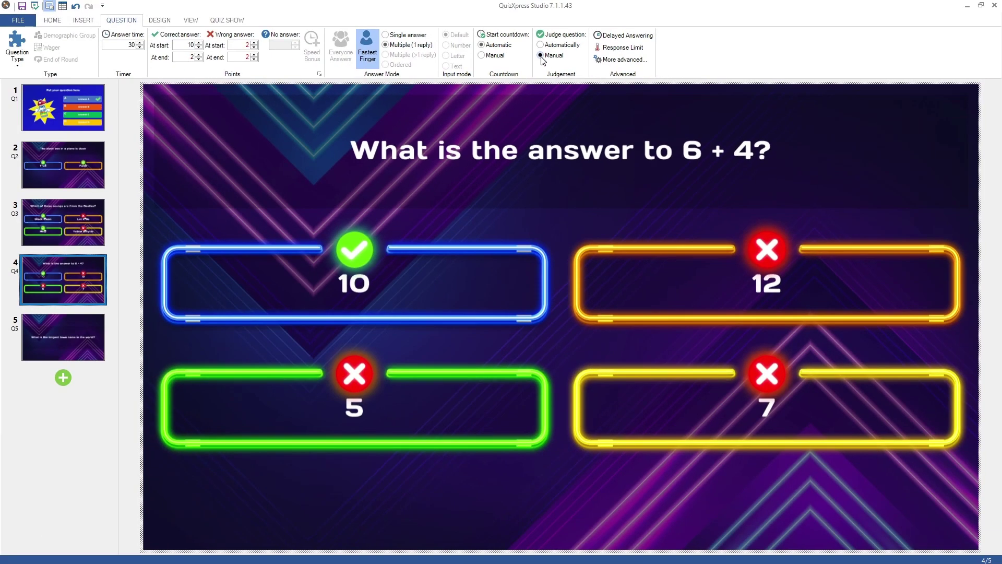
{"action": "left_click", "coordinate": [561, 152]}
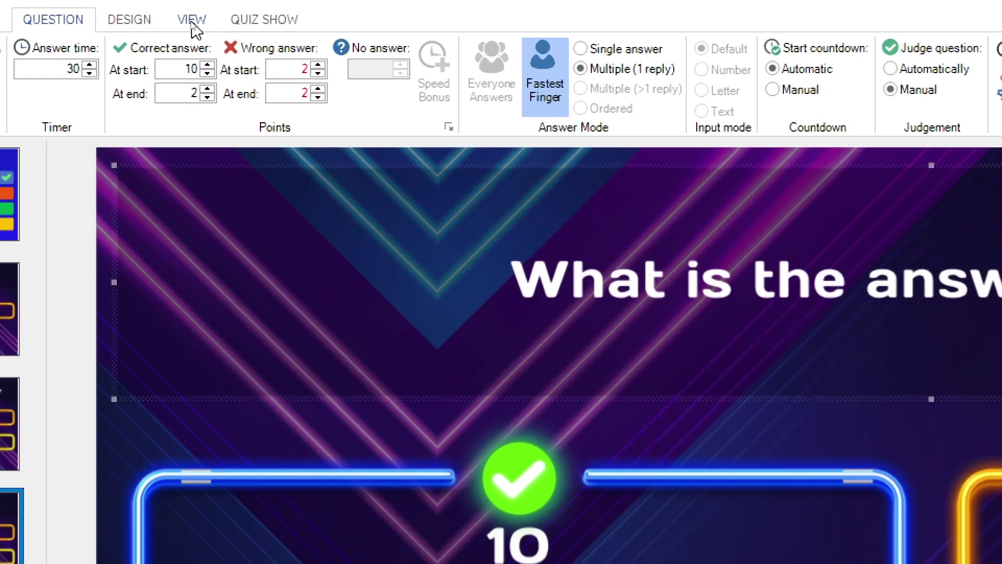
- Turn on Properties in the VIEW tab and inspect the 12 answer and question title
{"action": "left_click", "coordinate": [191, 20]}
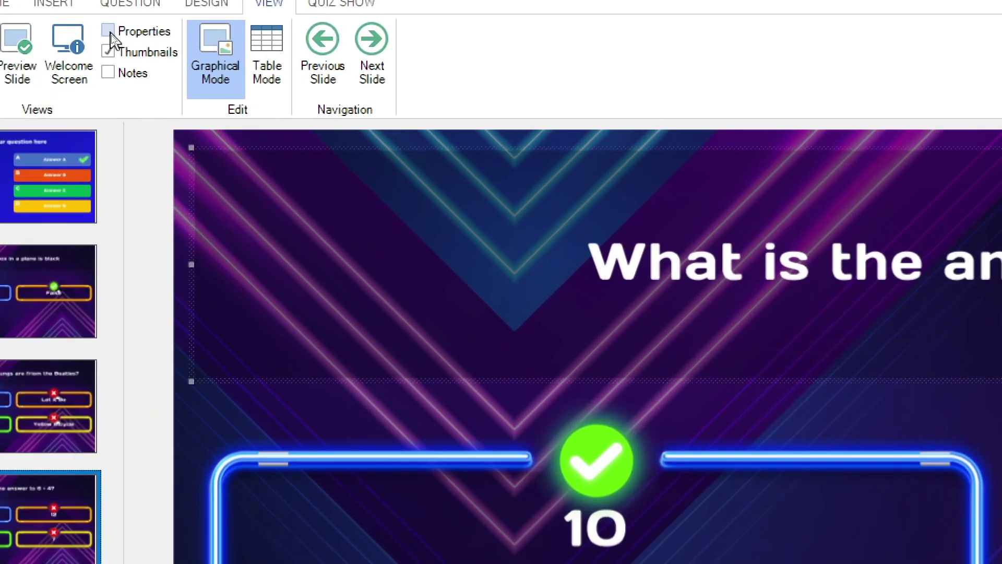
{"action": "left_click", "coordinate": [110, 35]}
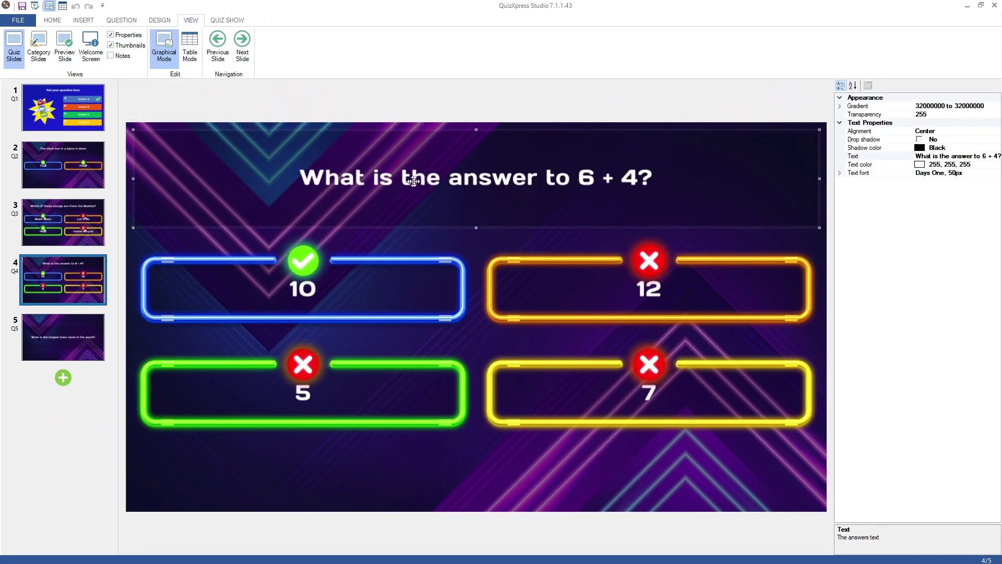
{"action": "left_click", "coordinate": [646, 294]}
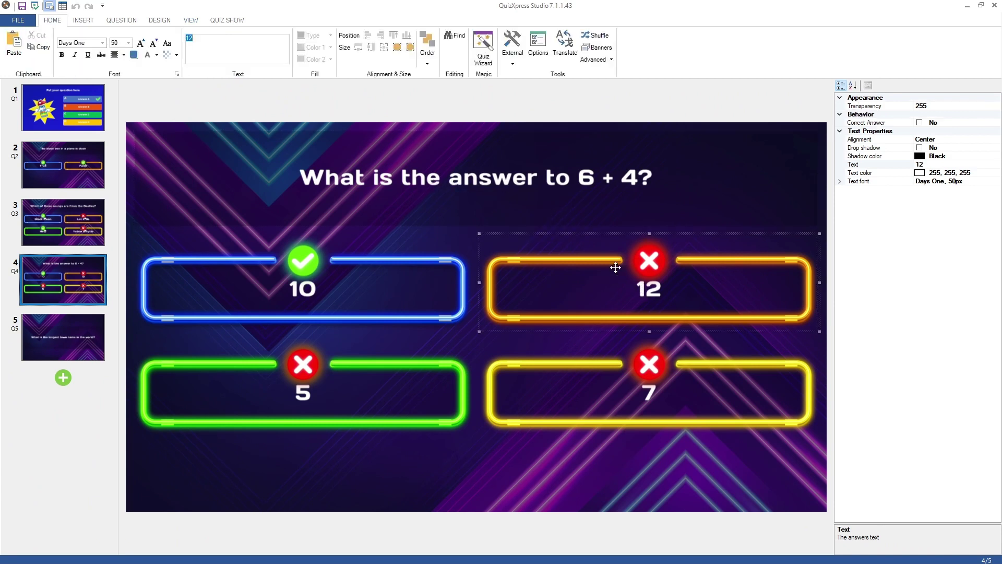
{"action": "left_click", "coordinate": [492, 187]}
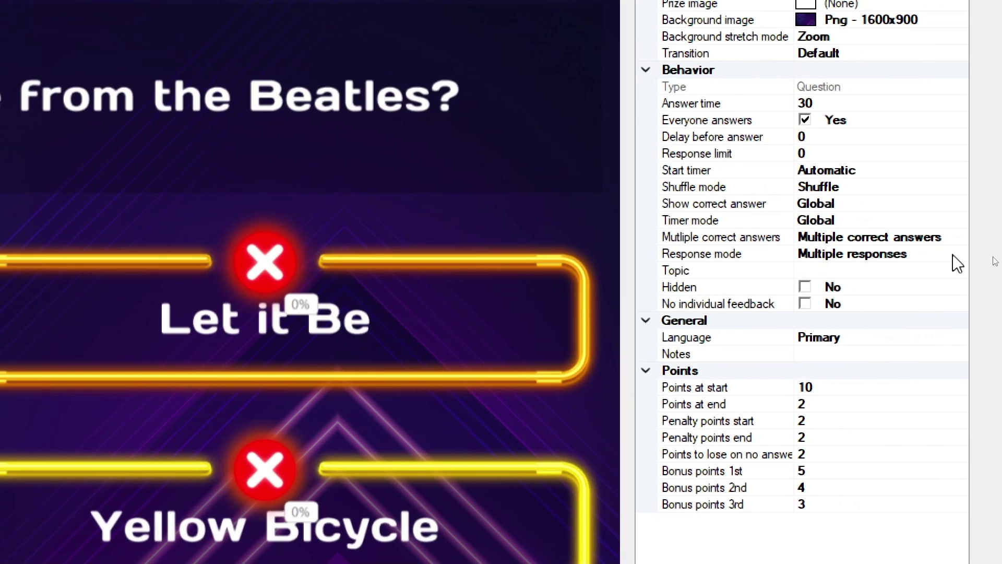
- Try Multiple responses exact match as Response mode, then revert to Multiple responses
{"action": "left_click", "coordinate": [995, 255]}
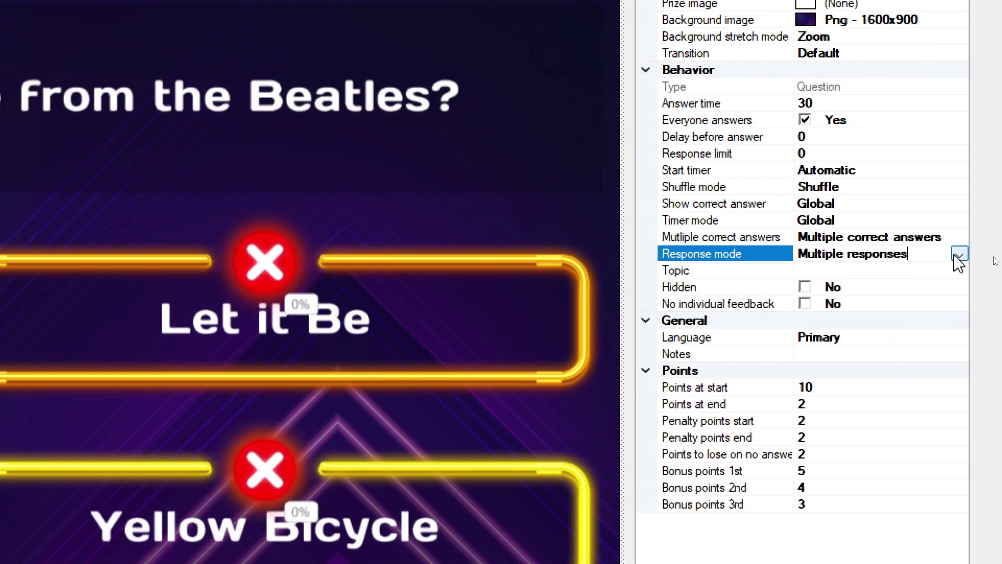
{"action": "left_click", "coordinate": [959, 255]}
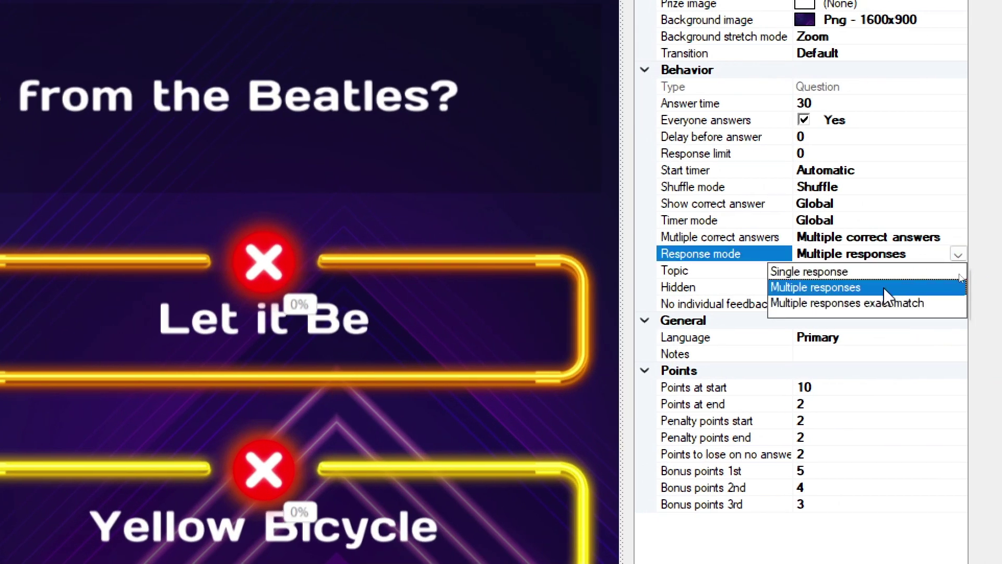
{"action": "left_click", "coordinate": [943, 282]}
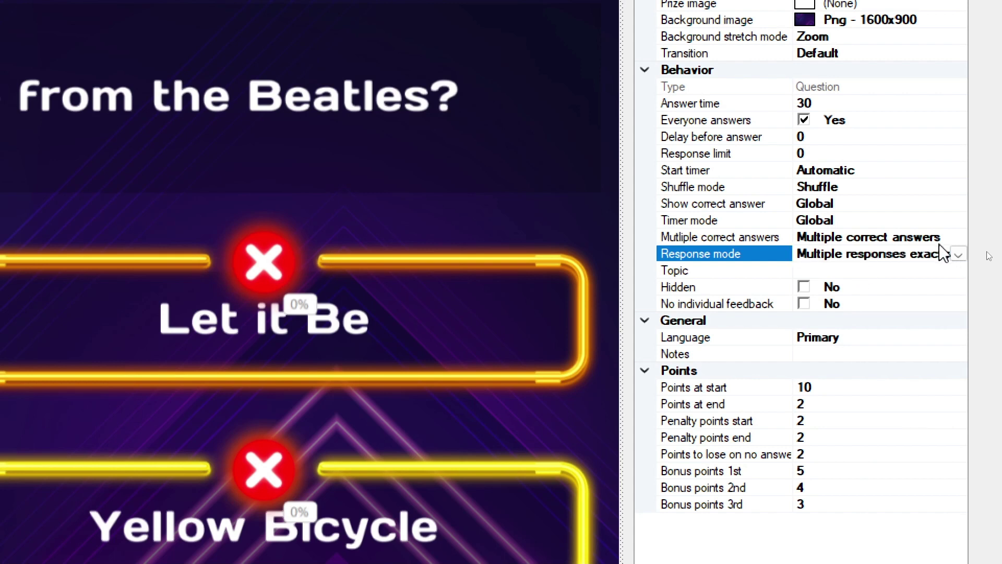
{"action": "left_click", "coordinate": [953, 254]}
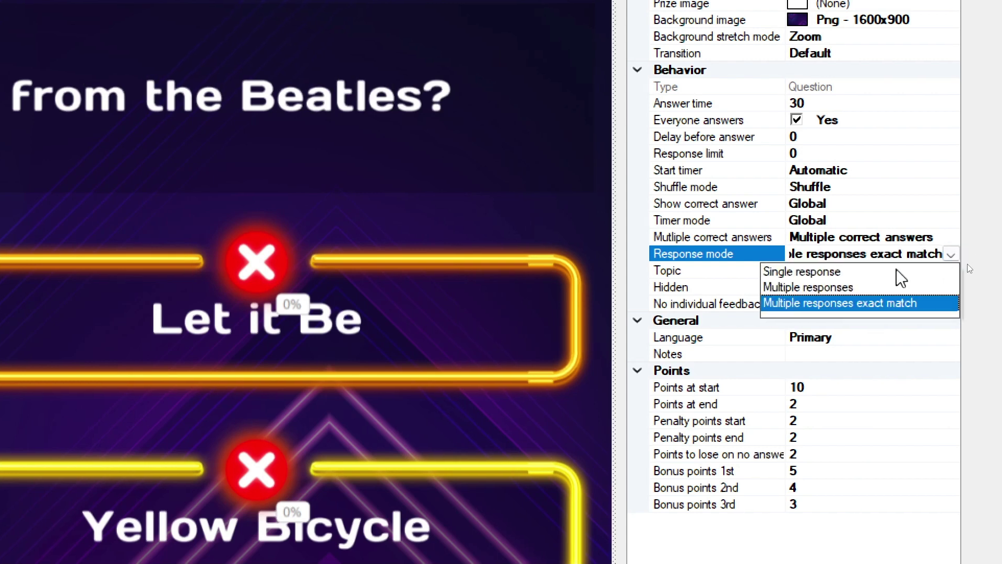
{"action": "left_click", "coordinate": [833, 287]}
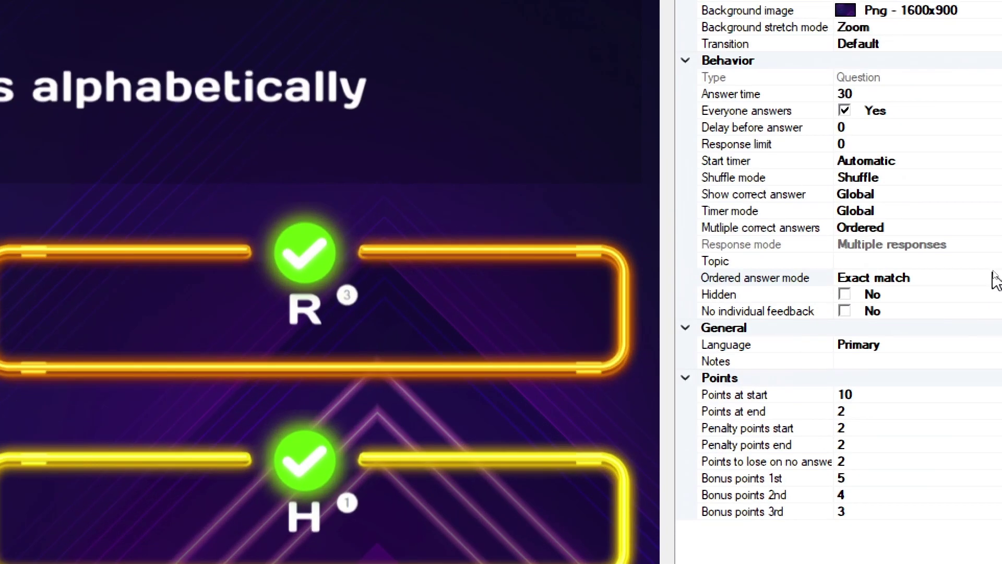
- Choose Partial match as the Ordered answer mode for the letters question
{"action": "left_click", "coordinate": [994, 272]}
{"action": "left_click", "coordinate": [995, 276]}
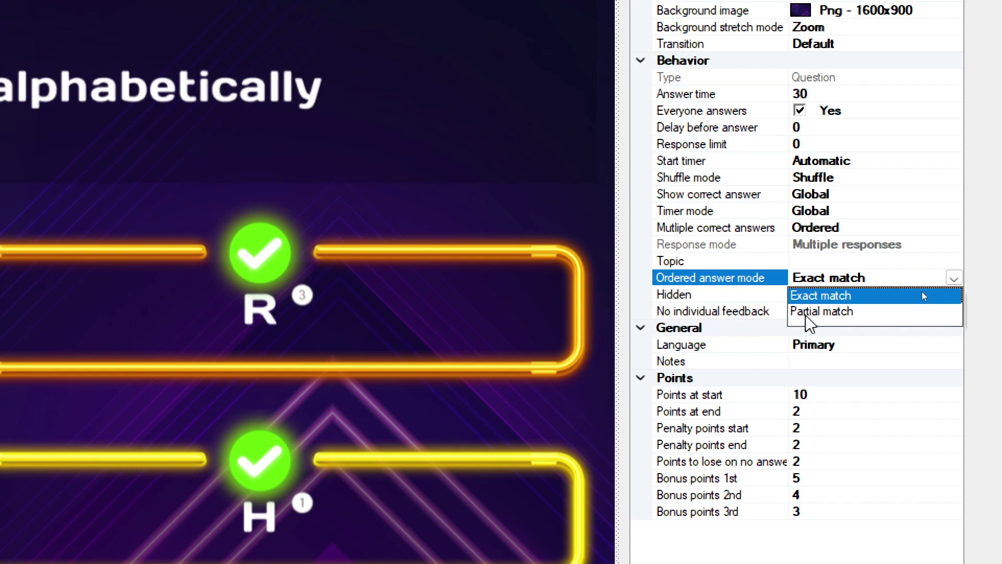
{"action": "left_click", "coordinate": [806, 313]}
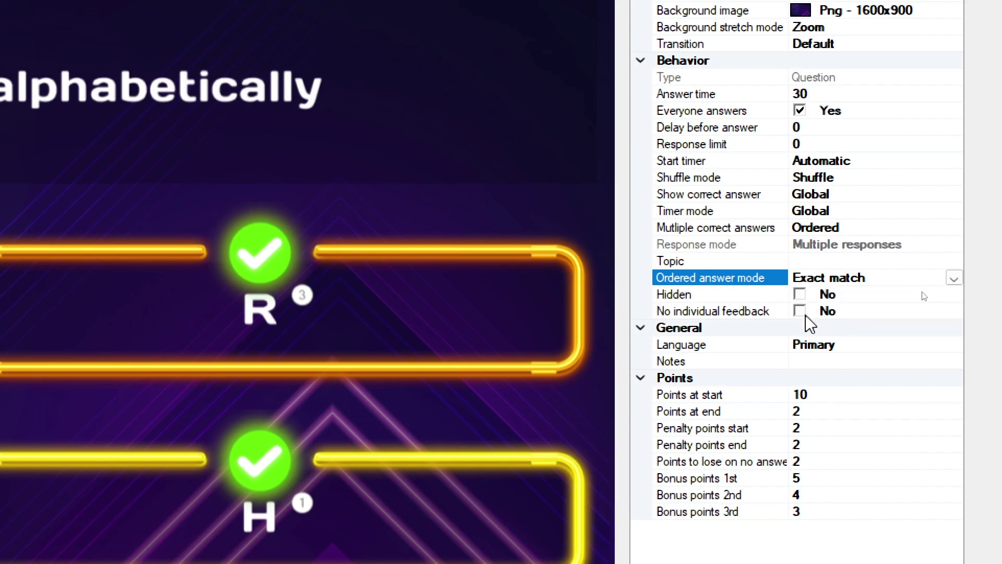